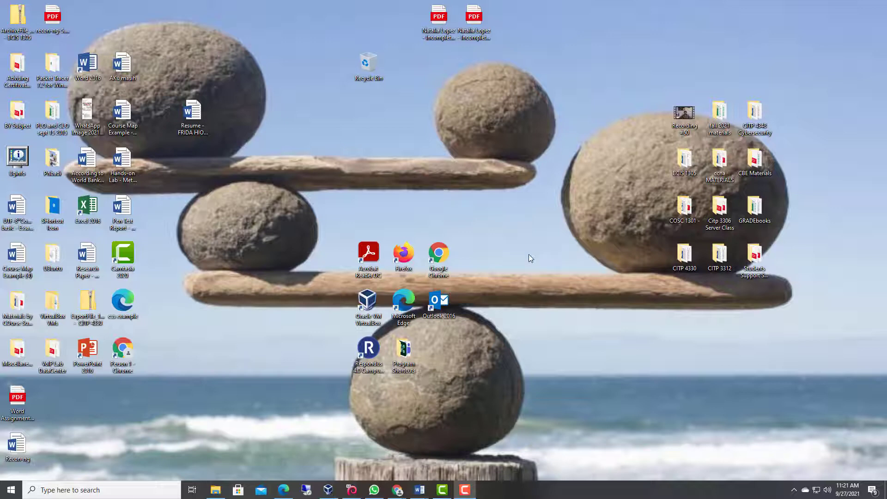
# Step: Switch to the Kali Linux virtual machine, exit the running recon-ng session and close its terminal window
pyautogui.click(359, 493)
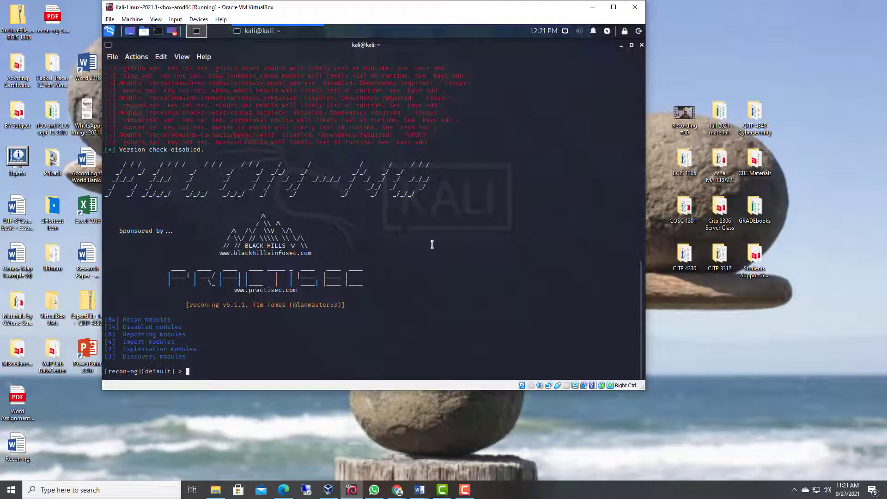
pyautogui.write('exit')
pyautogui.press('Return')
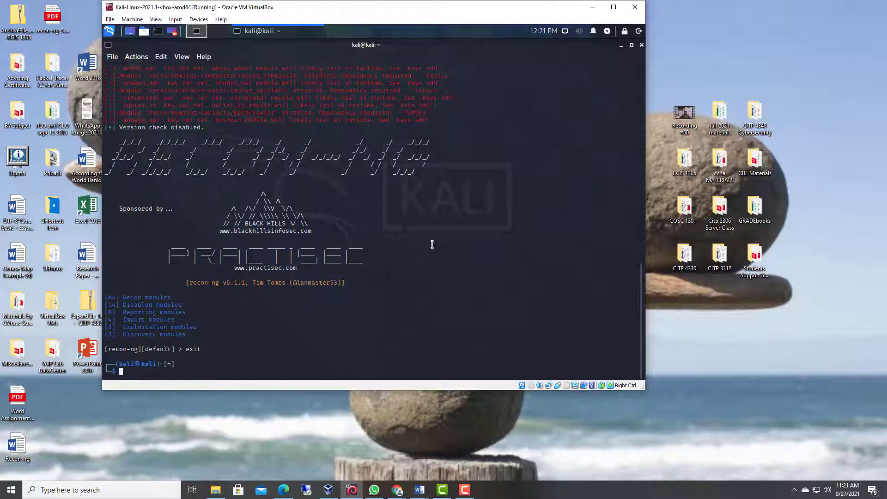
pyautogui.click(642, 45)
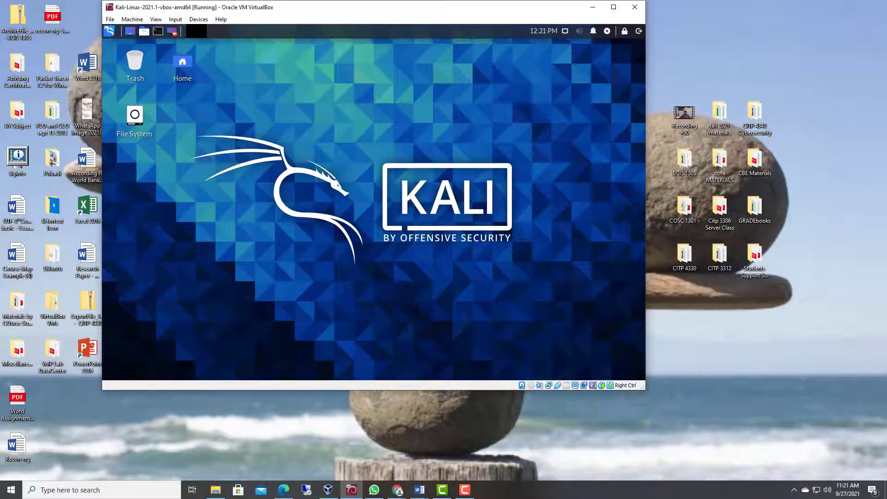
# Step: Launch recon-ng from Kali's 01 - Information Gathering category and maximize the virtual machine window
pyautogui.click(109, 33)
pyautogui.moveTo(161, 115)
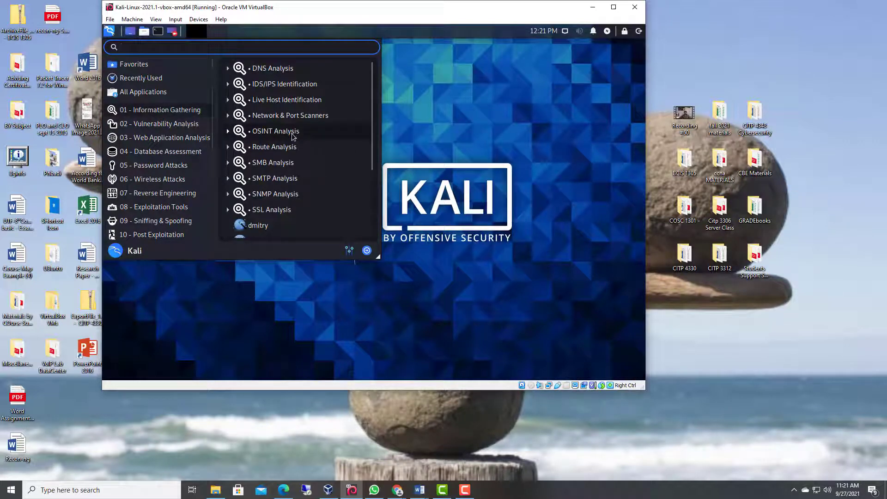
pyautogui.scroll(-1, 289, 141)
pyautogui.scroll(-1, 291, 221)
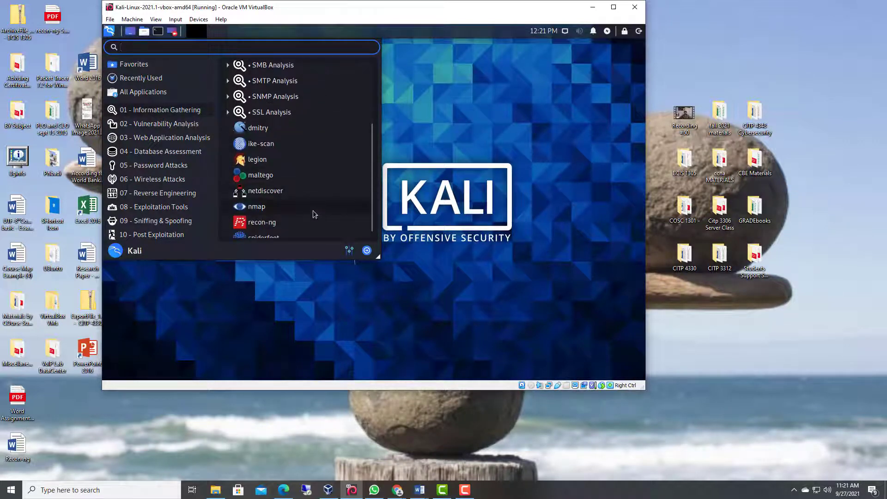
pyautogui.scroll(-1, 314, 214)
pyautogui.click(262, 215)
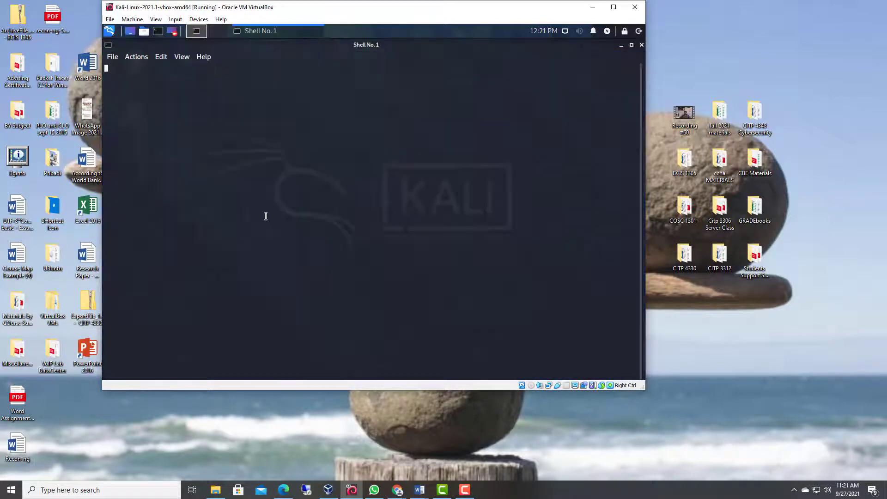
pyautogui.click(614, 7)
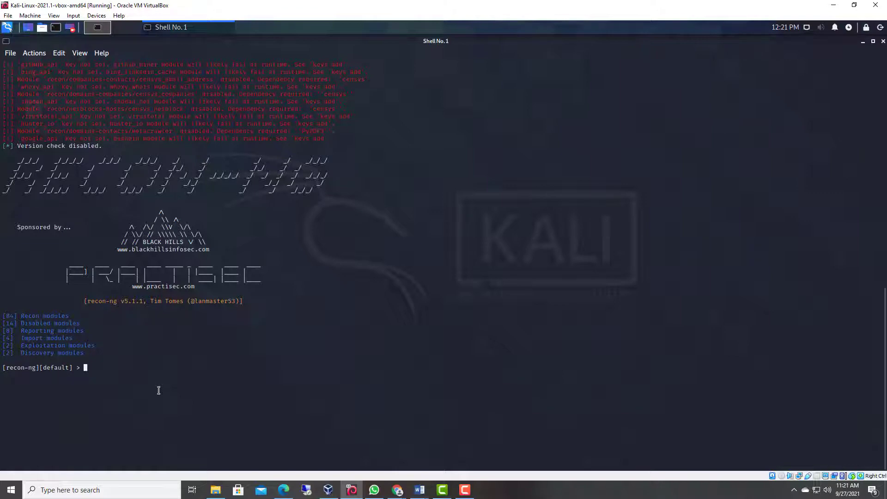
pyautogui.write('sudo apt')
pyautogui.press('BackSpace')
pyautogui.write('-get && ap-')
pyautogui.press('BackSpace')
pyautogui.press('BackSpace')
pyautogui.write('pt-get install')
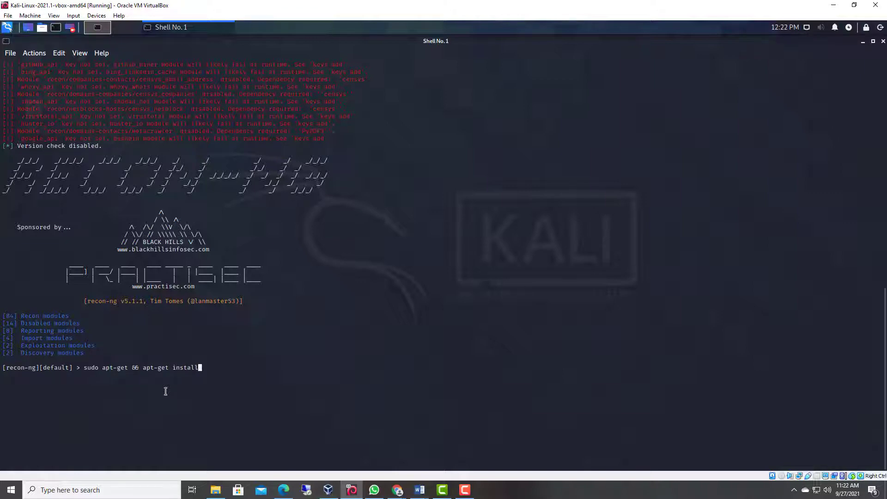
pyautogui.write(' recon-ng')
pyautogui.press('BackSpace')
pyautogui.press('BackSpace')
pyautogui.press('BackSpace')
pyautogui.press('BackSpace')
pyautogui.press('BackSpace')
pyautogui.press('BackSpace')
pyautogui.press('BackSpace')
pyautogui.press('BackSpace')
pyautogui.press('BackSpace')
pyautogui.press('BackSpace')
pyautogui.press('BackSpace')
pyautogui.press('BackSpace')
pyautogui.press('BackSpace')
pyautogui.press('BackSpace')
pyautogui.press('BackSpace')
pyautogui.press('BackSpace')
pyautogui.press('BackSpace')
pyautogui.press('BackSpace')
pyautogui.press('BackSpace')
pyautogui.press('BackSpace')
pyautogui.press('BackSpace')
pyautogui.press('BackSpace')
pyautogui.press('BackSpace')
pyautogui.press('BackSpace')
pyautogui.press('BackSpace')
pyautogui.press('BackSpace')
pyautogui.press('BackSpace')
pyautogui.press('BackSpace')
pyautogui.press('BackSpace')
pyautogui.press('BackSpace')
pyautogui.press('BackSpace')
# Step: List the modules available in the recon-ng marketplace with the command marketplace search
pyautogui.write('marketplace search')
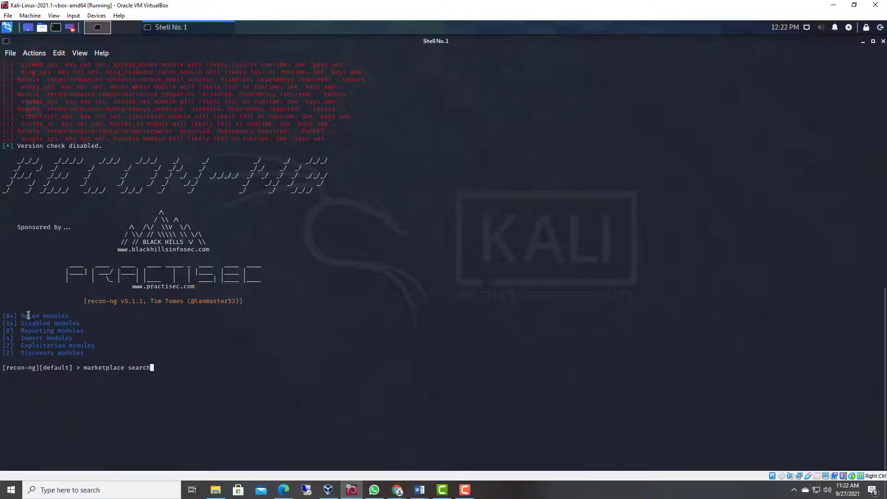
pyautogui.press('Return')
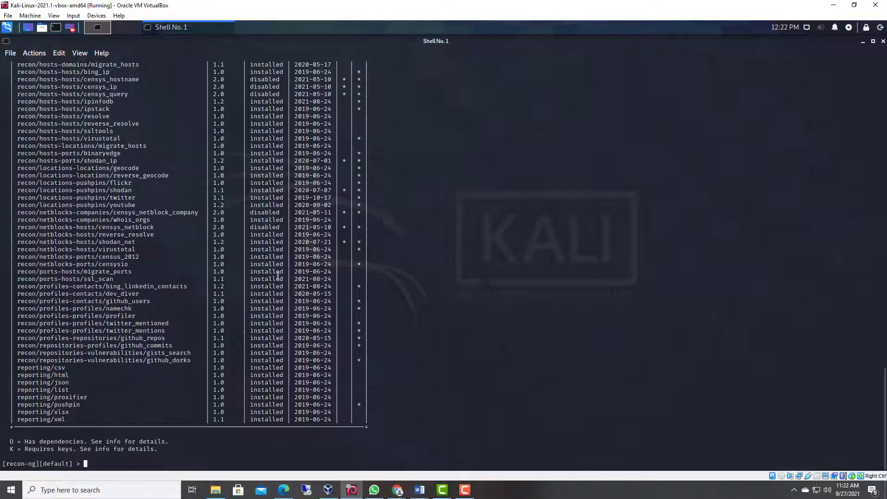
pyautogui.scroll(5, 408, 214)
pyautogui.scroll(11, 394, 237)
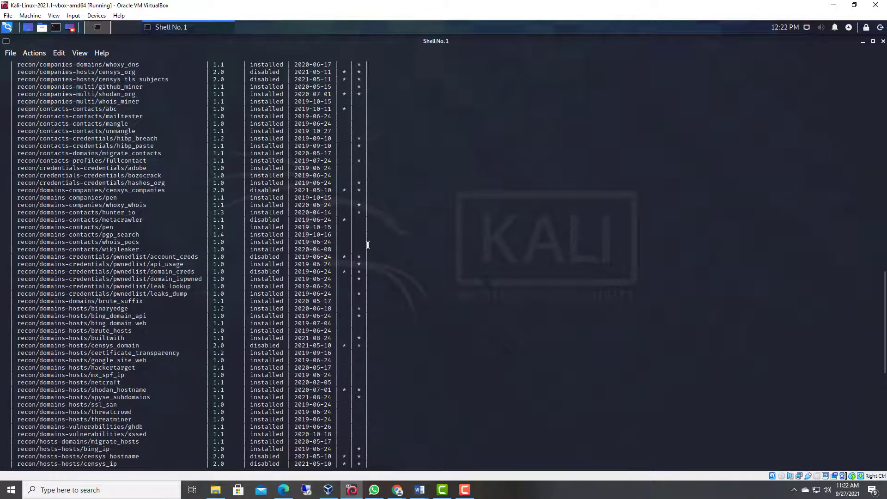
pyautogui.scroll(9, 368, 248)
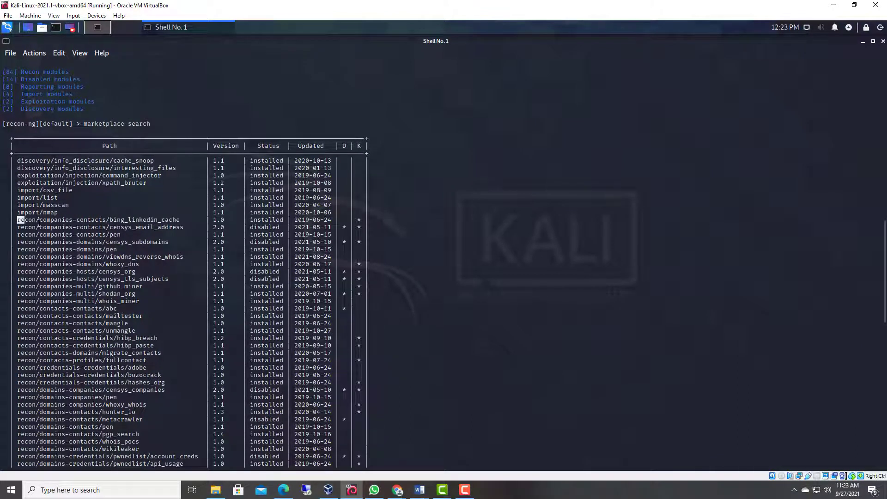
# Step: Examine the marketplace module table, including the recon/companies-contacts/bing_linkedin_cache entry and the entries through to its end
pyautogui.moveTo(18, 224); pyautogui.dragTo(180, 221)
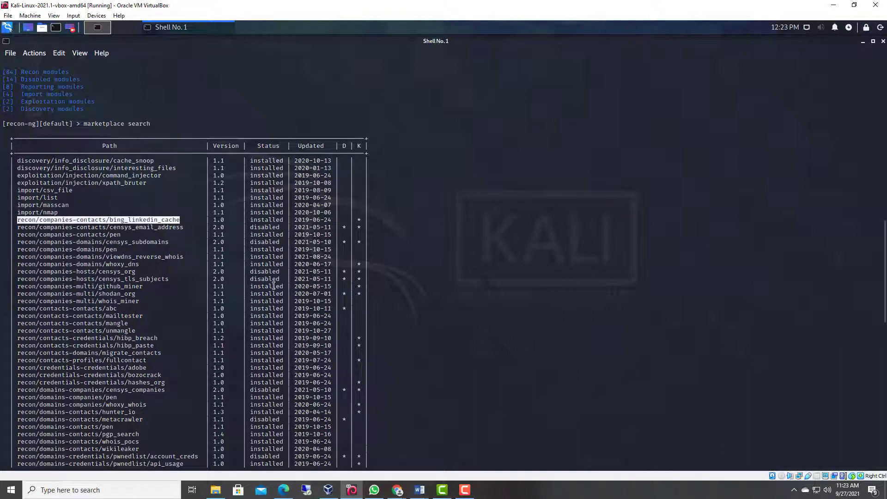
pyautogui.click(173, 306)
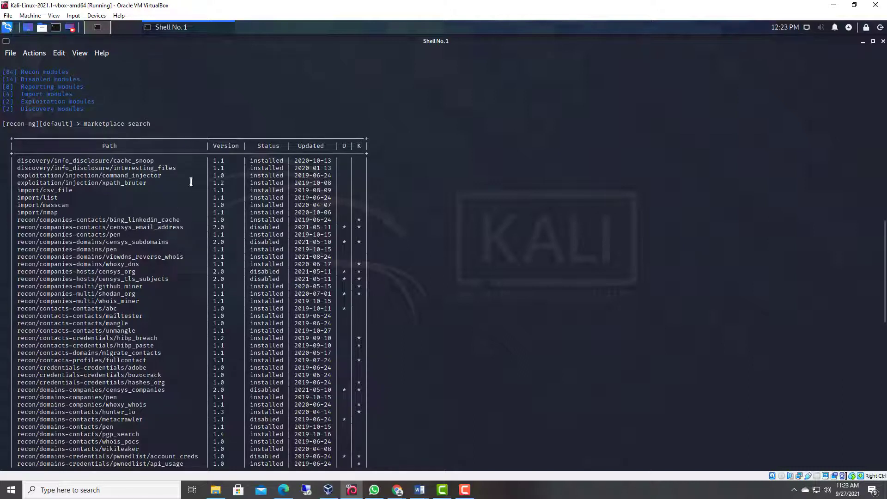
pyautogui.moveTo(86, 124); pyautogui.dragTo(147, 124)
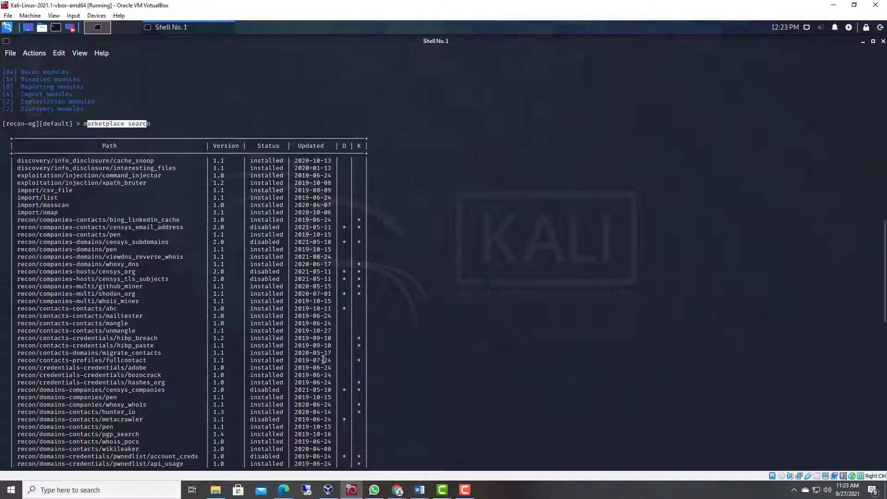
pyautogui.click(532, 366)
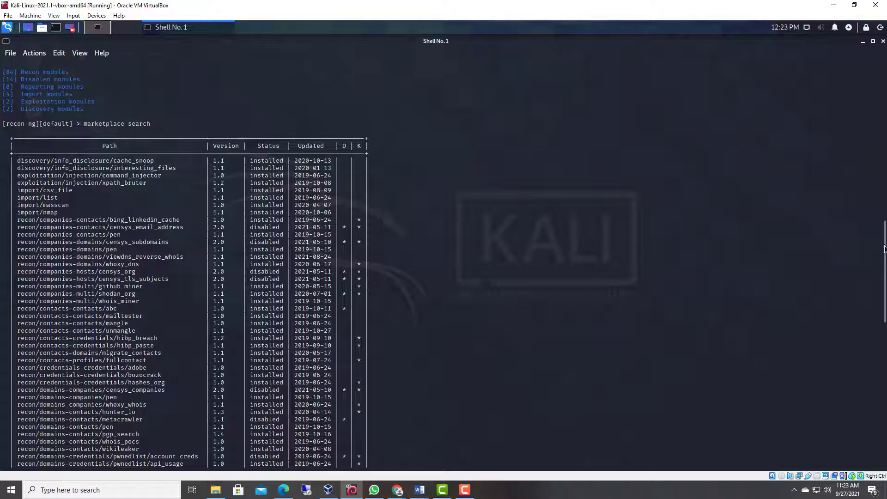
pyautogui.scroll(-4, 885, 322)
pyautogui.scroll(-20, 886, 322)
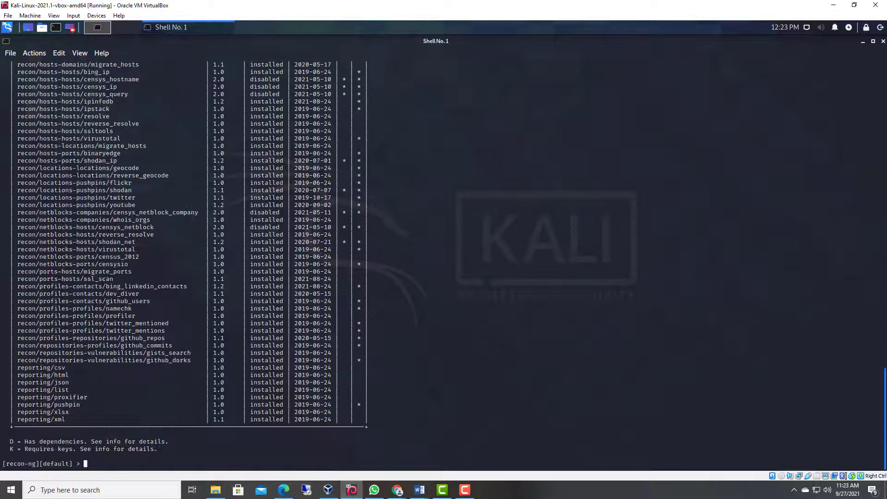
# Step: Display the list of recon-ng commands with help
pyautogui.write('help')
pyautogui.press('Return')
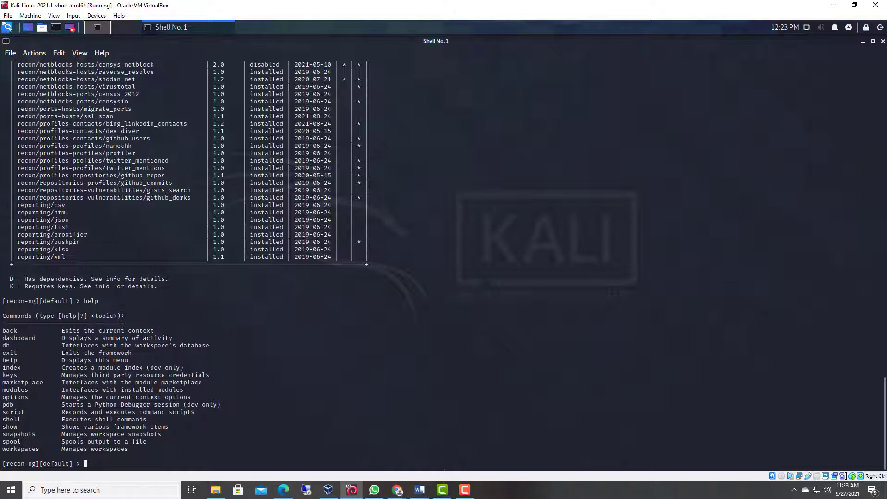
# Step: Switch to Microsoft Edge and read the marketplace install all entry in the enlarged Recon-ng 5.1 cheat sheet
pyautogui.moveTo(886, 85); pyautogui.dragTo(600, 81)
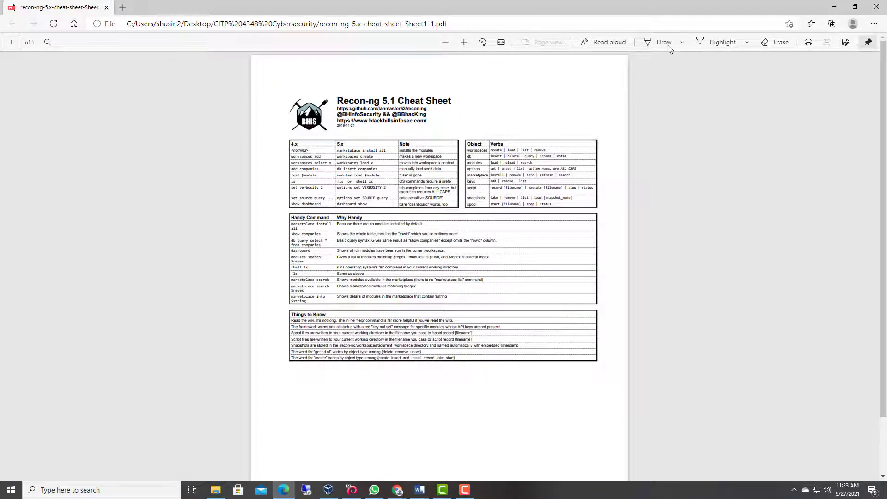
pyautogui.click(464, 43)
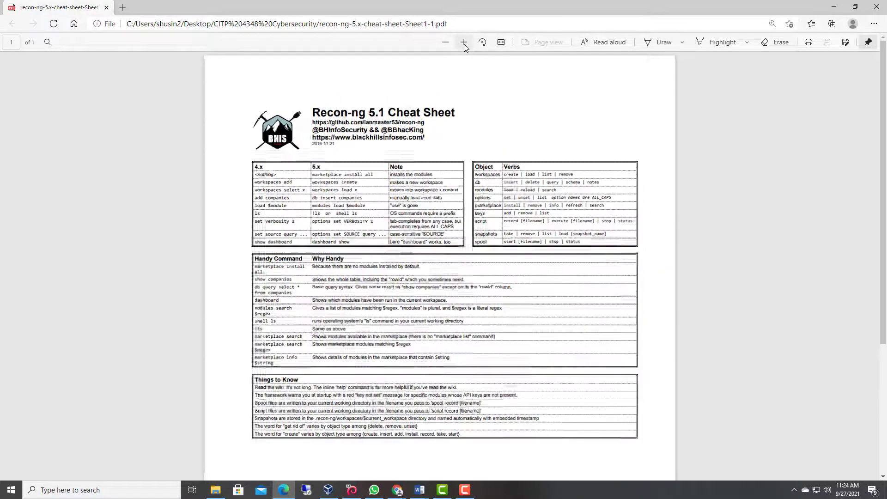
pyautogui.click(464, 43)
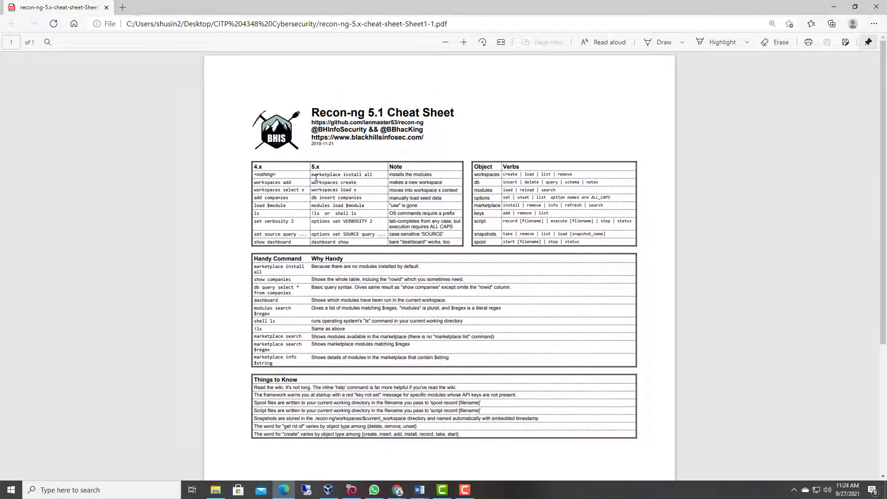
pyautogui.moveTo(323, 176); pyautogui.dragTo(379, 179)
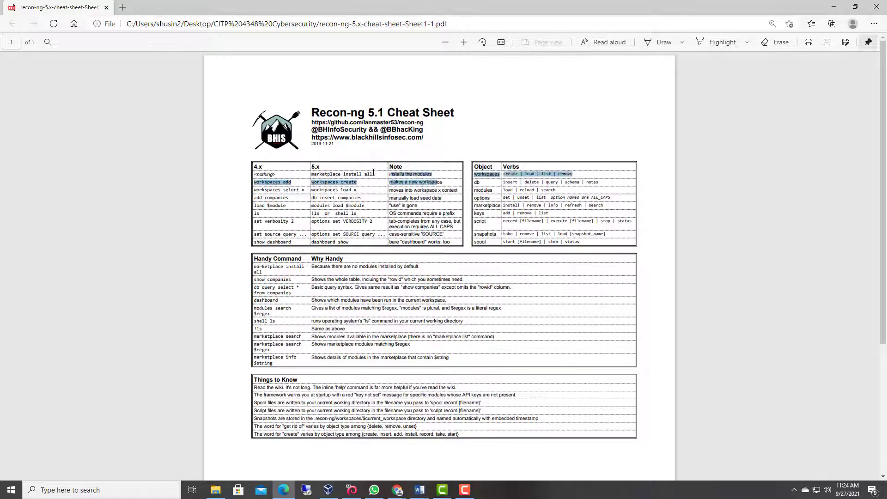
pyautogui.click(333, 173)
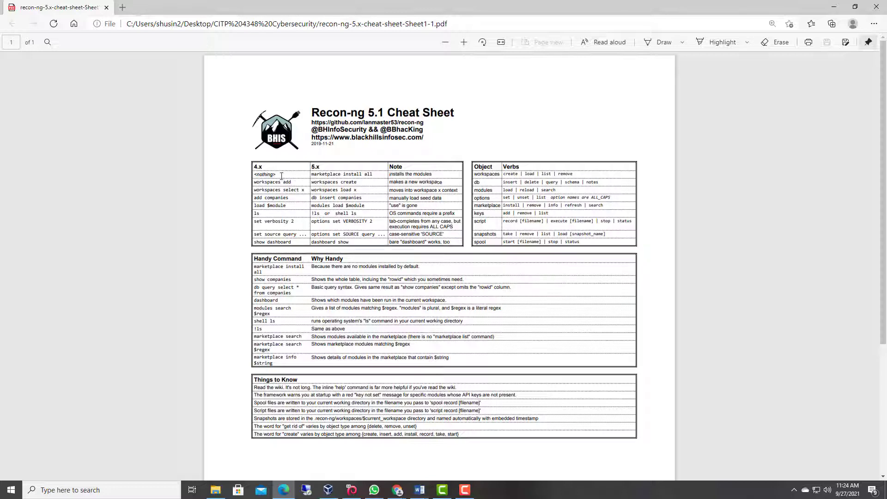
pyautogui.click(835, 9)
# Step: Enter marketplace install all at the recon-ng prompt without running it, consulting the Recon-ng cheat sheet in Chrome
pyautogui.write('market')
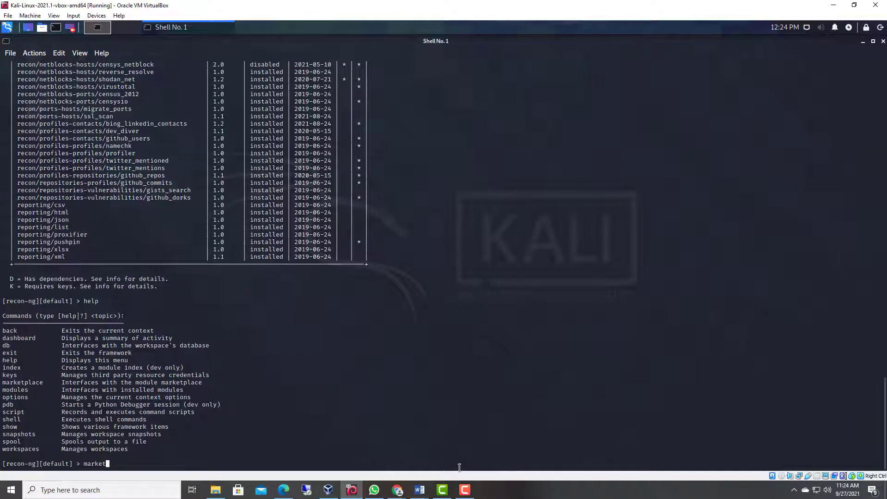
pyautogui.click(422, 491)
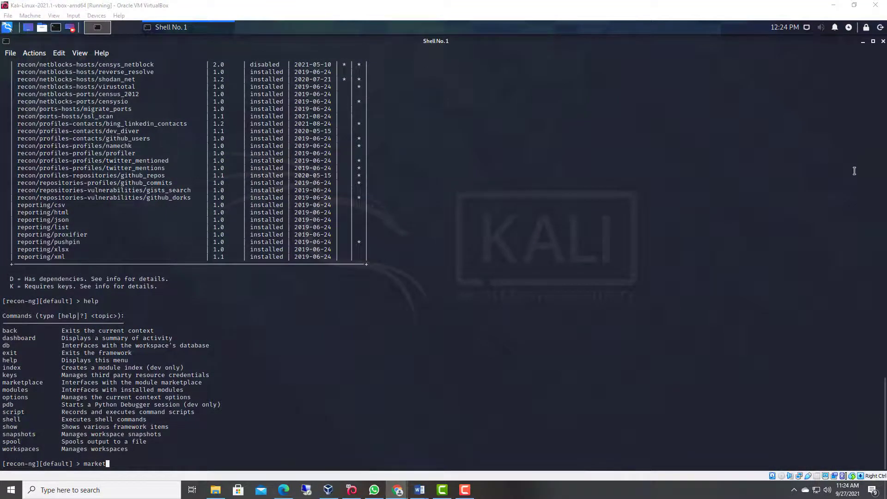
pyautogui.moveTo(886, 19); pyautogui.dragTo(370, 0)
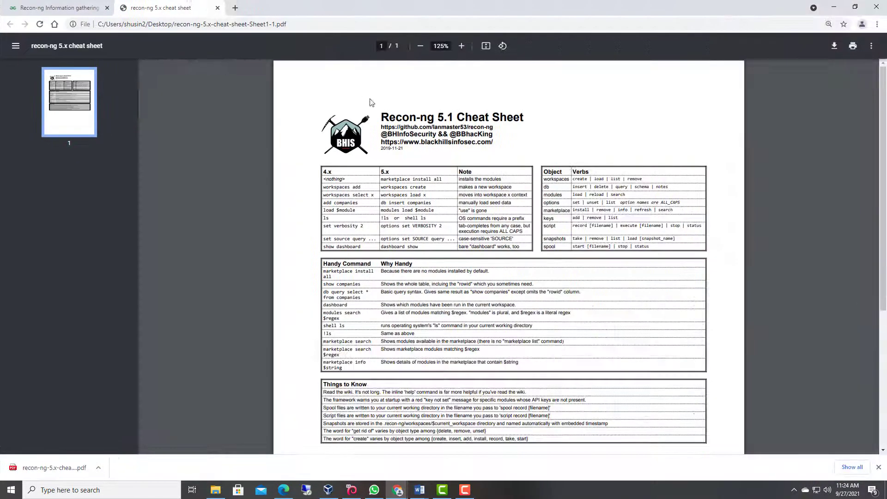
pyautogui.click(833, 8)
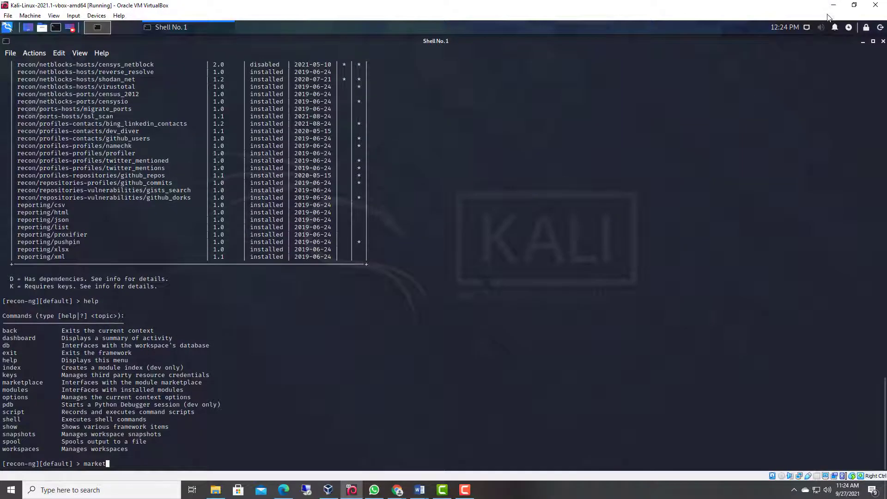
pyautogui.write('place install all')
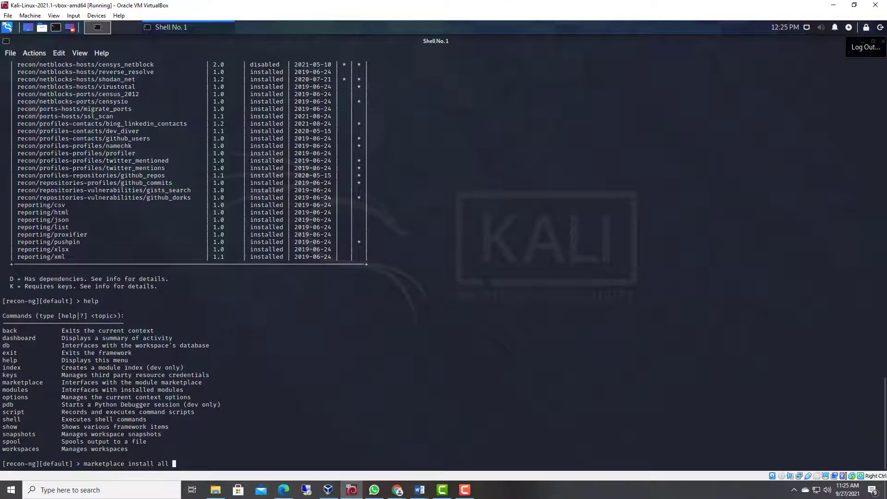
# Step: Switch to the Recon-ng document in Word, highlight hackertarget in the install syntax, and read the Load module and Set source sections
pyautogui.click(833, 5)
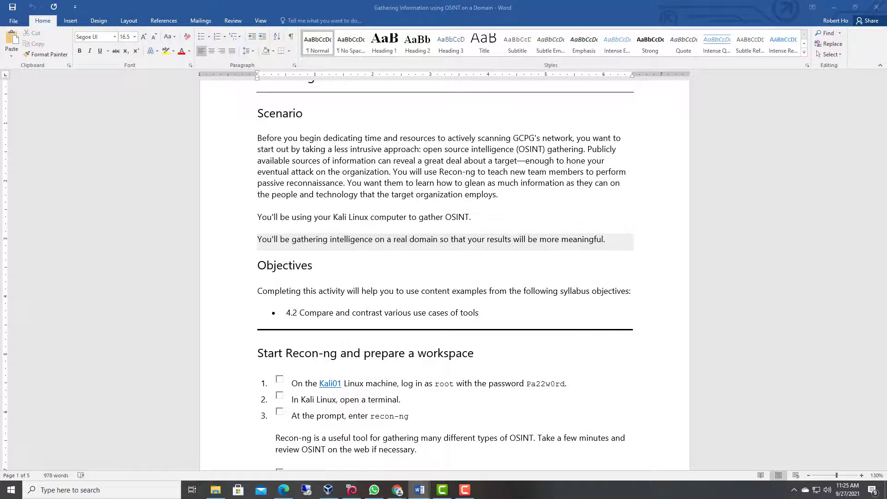
pyautogui.hotkey('alt', 'Tab')
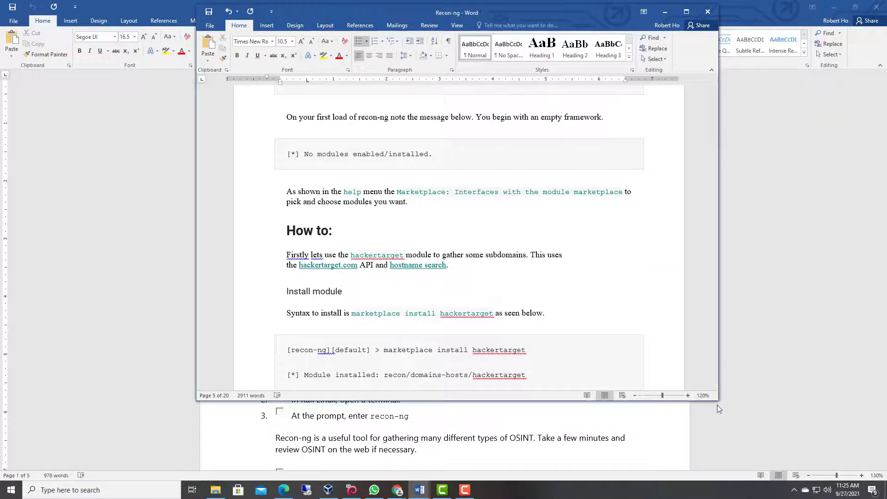
pyautogui.moveTo(719, 401); pyautogui.dragTo(747, 449)
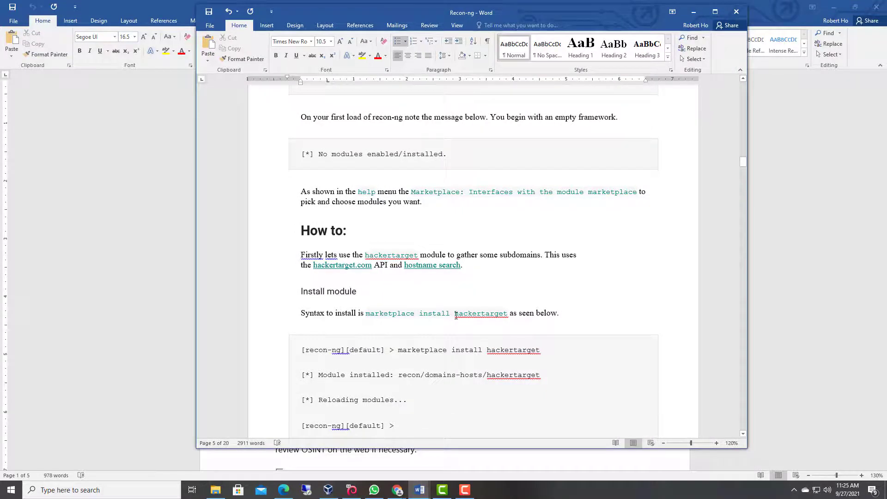
pyautogui.click(455, 315)
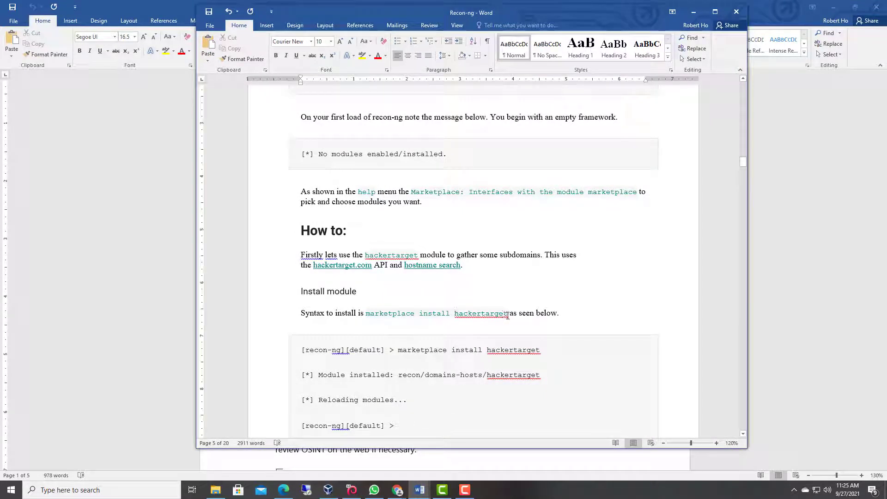
pyautogui.moveTo(508, 315); pyautogui.dragTo(455, 314)
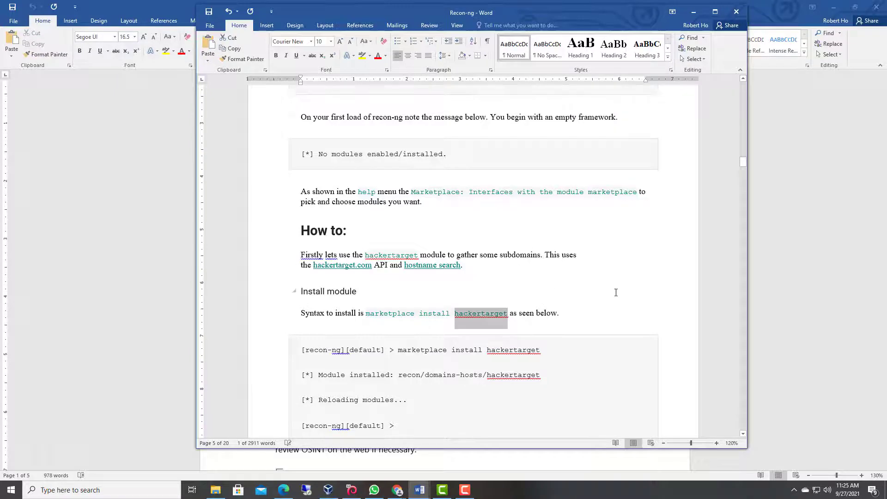
pyautogui.scroll(-10, 616, 293)
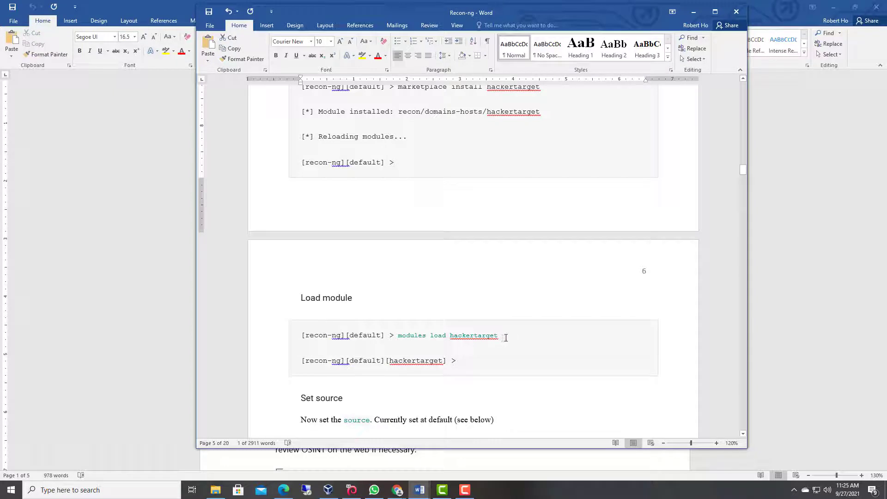
pyautogui.scroll(-2, 485, 326)
pyautogui.scroll(-1, 430, 330)
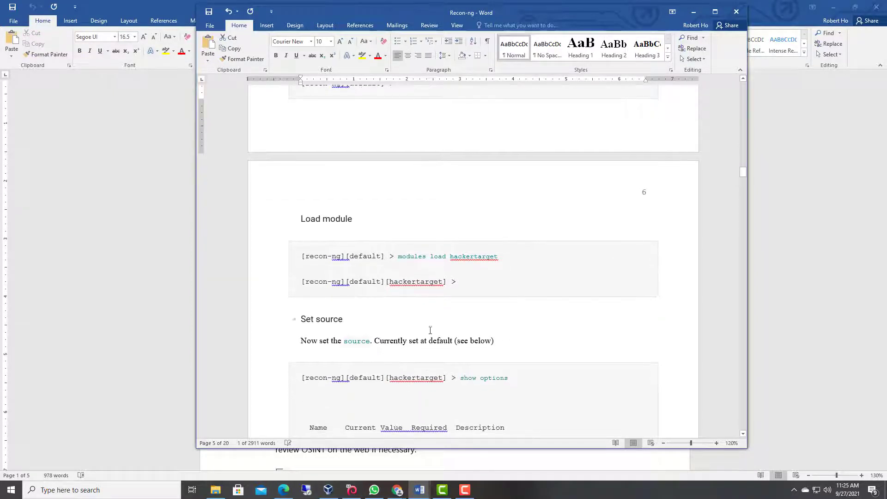
pyautogui.scroll(-1, 480, 356)
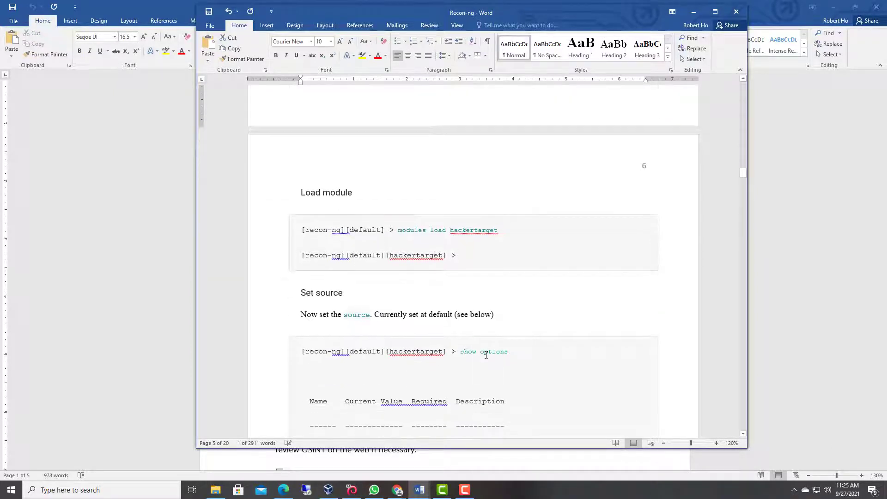
pyautogui.scroll(-2, 486, 355)
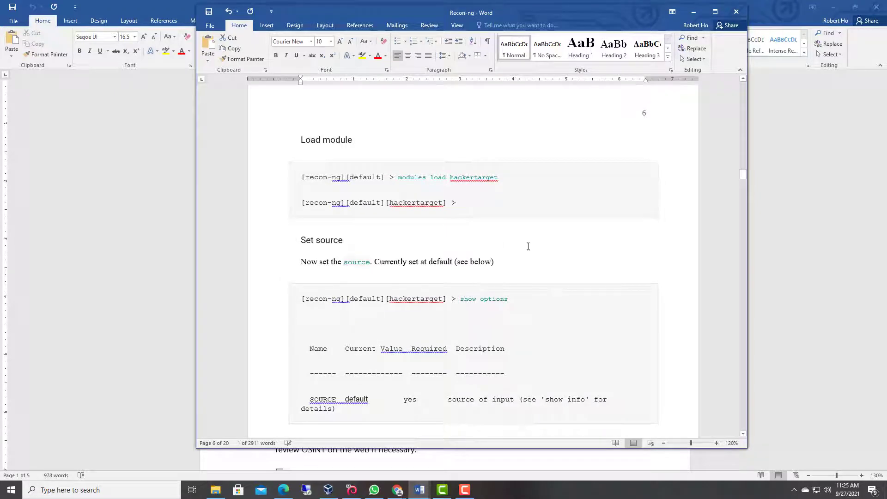
pyautogui.scroll(9, 576, 196)
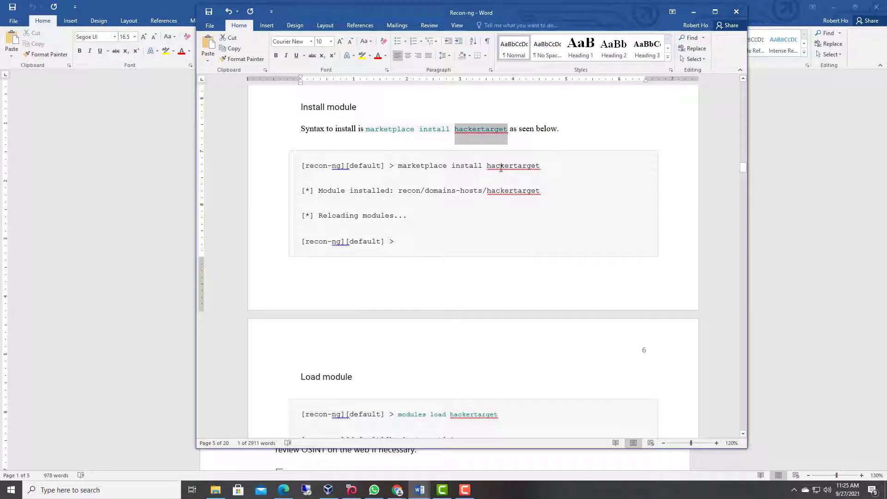
# Step: Put square brackets around hackertarget in the marketplace install and modules load example commands
pyautogui.click(503, 169)
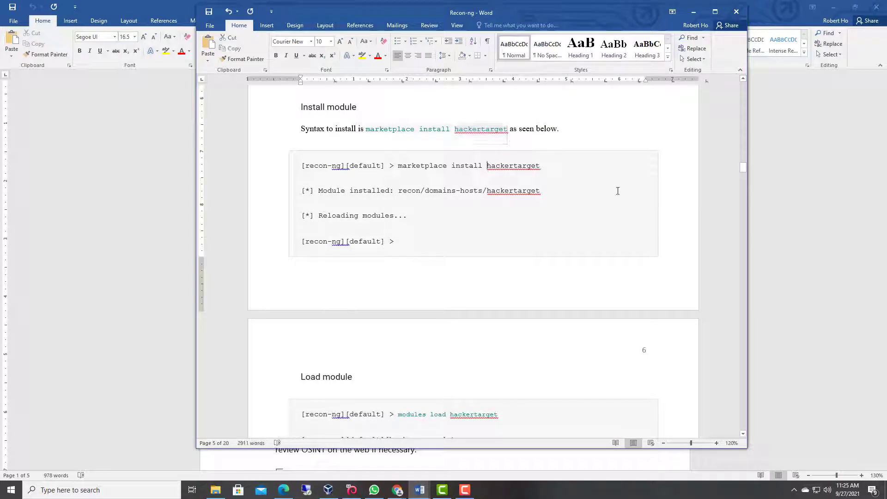
pyautogui.write('[')
pyautogui.write(']')
pyautogui.scroll(-5, 559, 223)
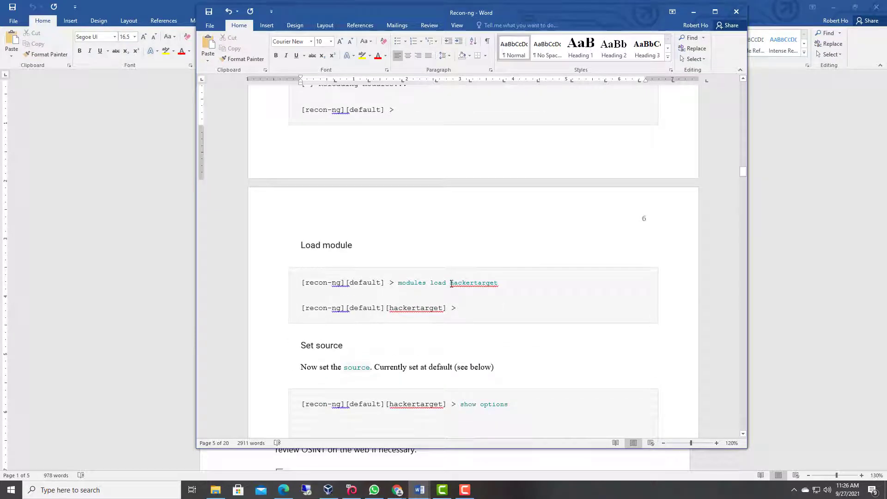
pyautogui.click(451, 283)
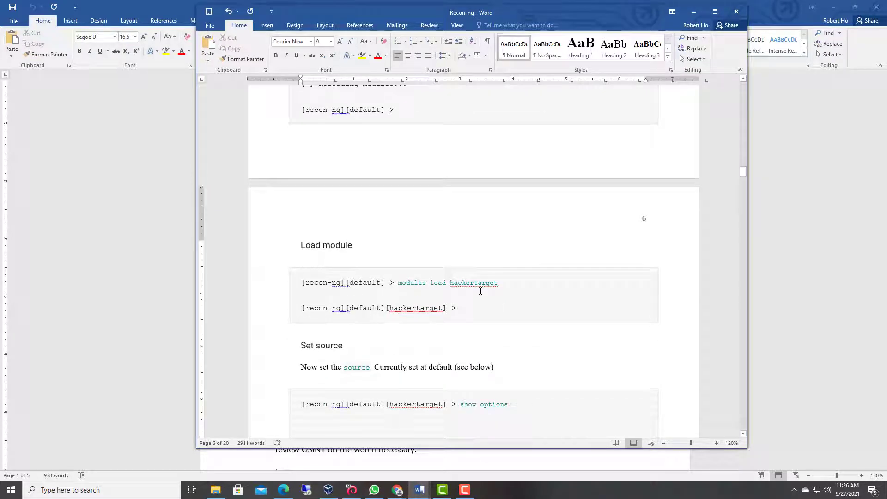
pyautogui.write('[')
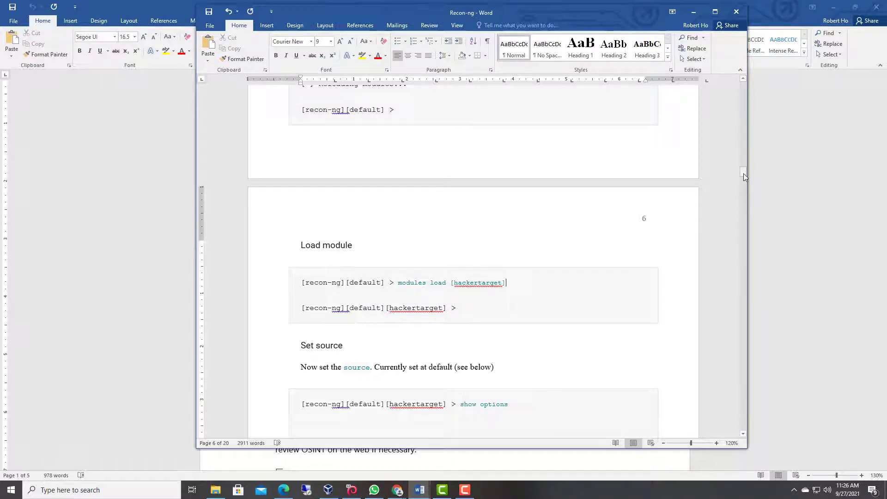
pyautogui.moveTo(744, 174); pyautogui.dragTo(743, 182)
pyautogui.click(693, 12)
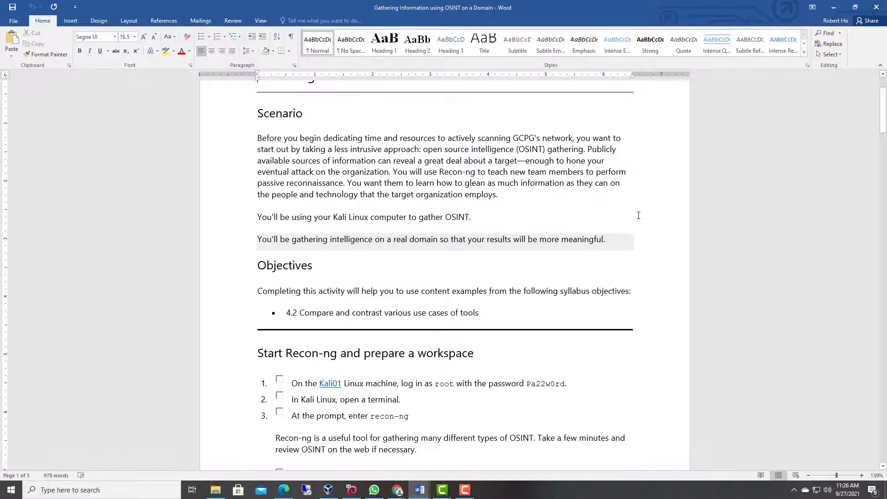
# Step: Switch to the Recon-ng 5.1 cheat sheet in Chrome and highlight the marketplace install all command
pyautogui.click(421, 494)
pyautogui.moveTo(397, 491)
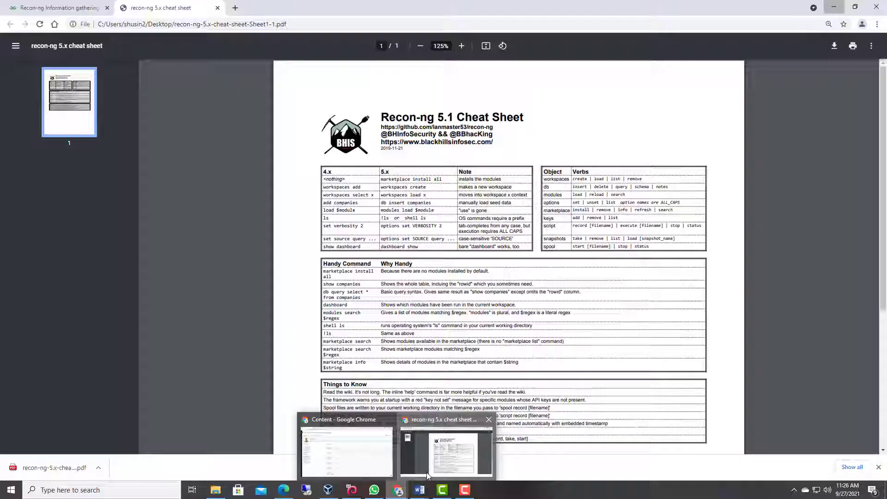
pyautogui.click(447, 451)
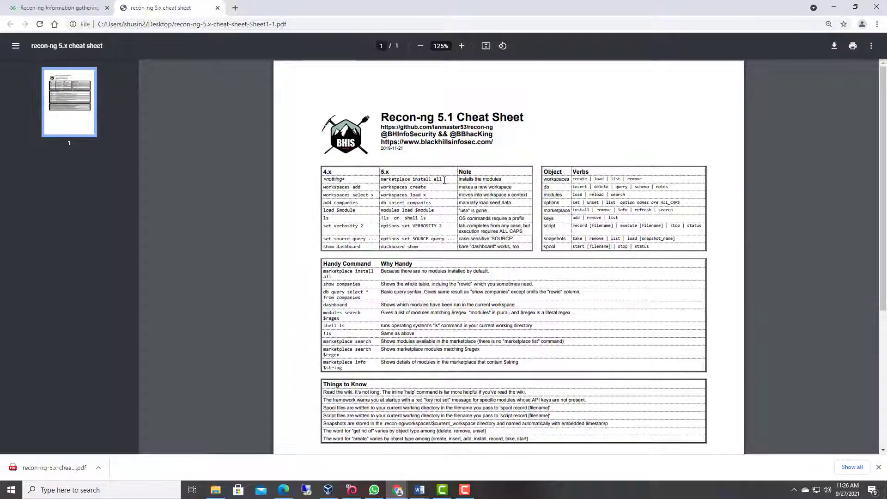
pyautogui.moveTo(442, 180); pyautogui.dragTo(380, 180)
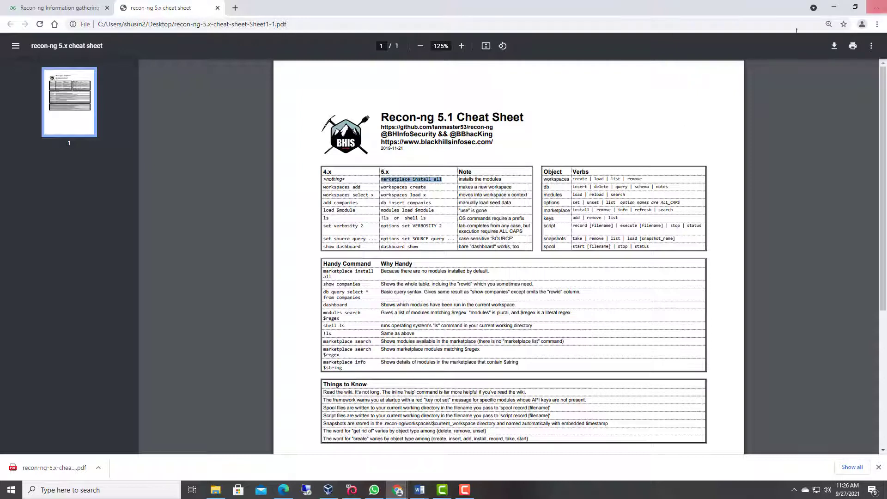
pyautogui.click(834, 7)
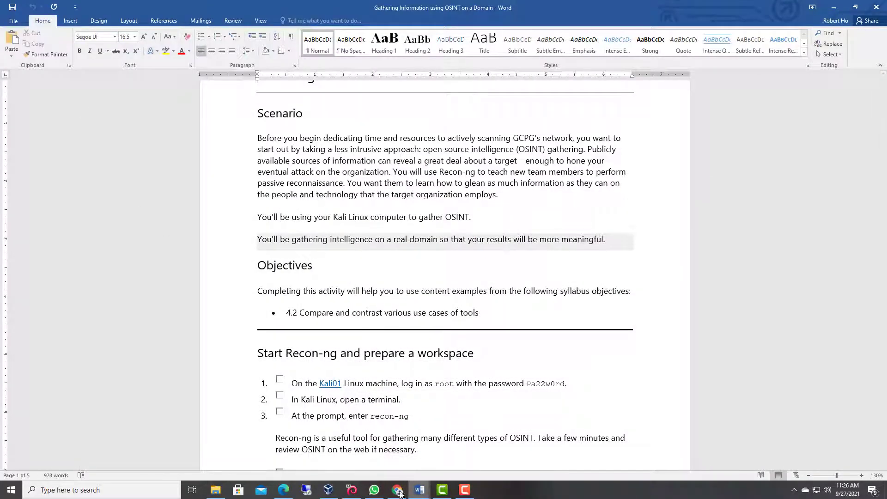
# Step: Switch to the Gathering Information using OSINT on a Domain document in Word and read its workspace, domain and module instructions
pyautogui.click(352, 491)
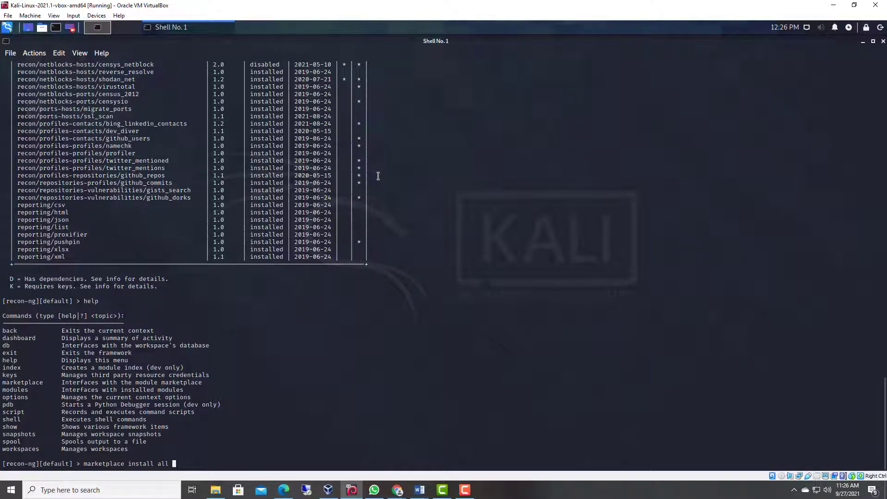
pyautogui.click(420, 493)
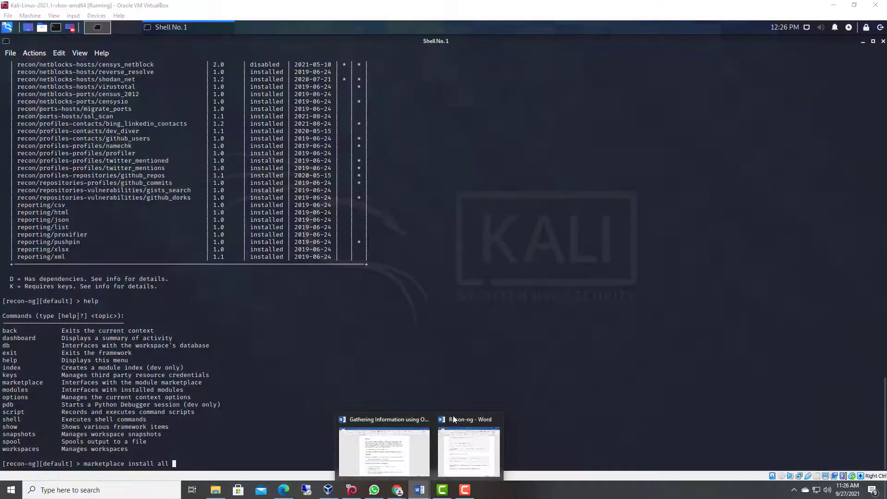
pyautogui.click(386, 446)
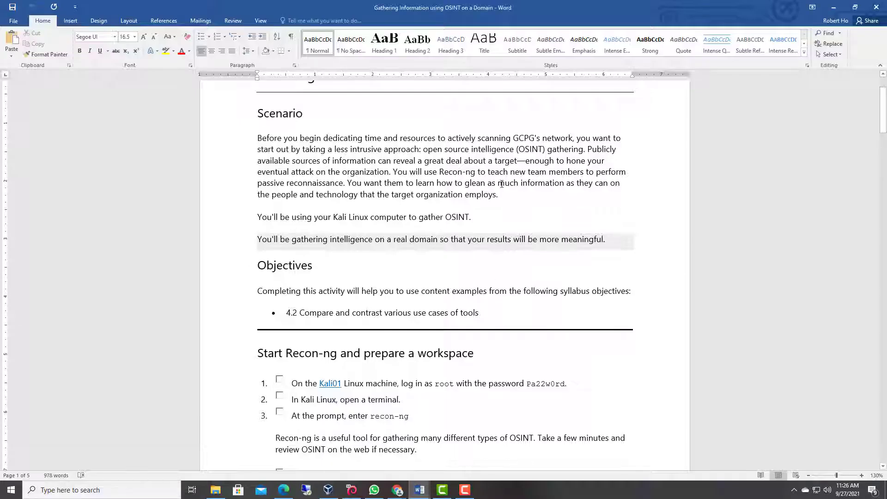
pyautogui.scroll(-6, 532, 208)
pyautogui.scroll(8, 552, 199)
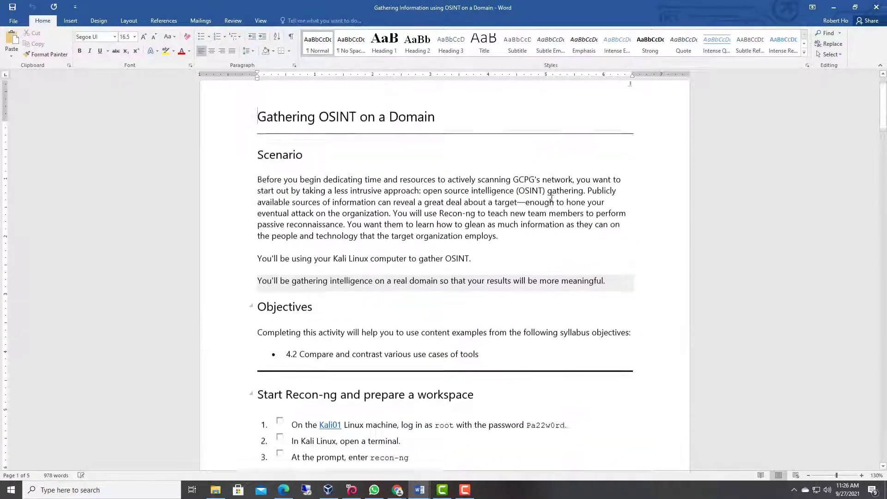
pyautogui.scroll(-6, 497, 200)
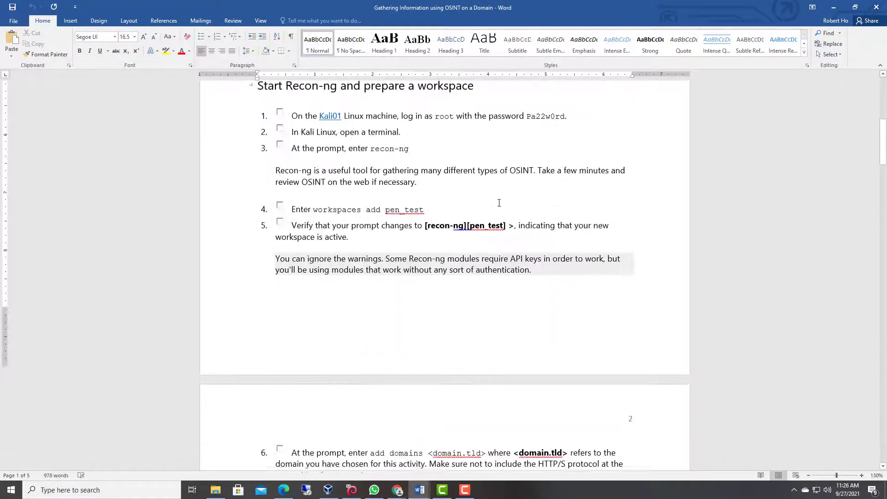
pyautogui.scroll(-8, 499, 203)
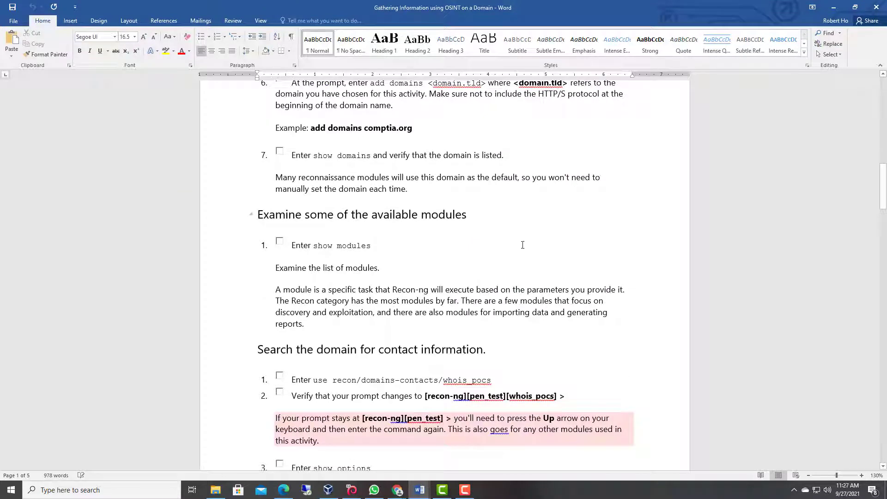
pyautogui.scroll(-2, 550, 298)
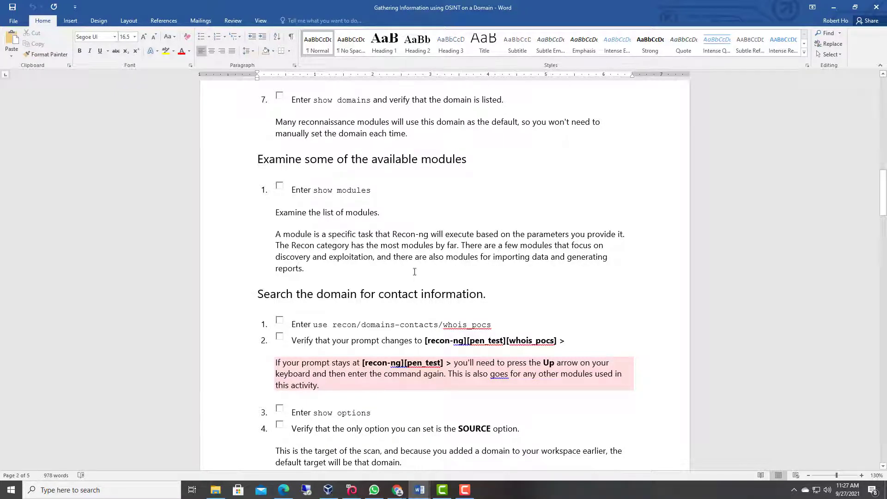
pyautogui.scroll(5, 414, 272)
pyautogui.scroll(8, 429, 275)
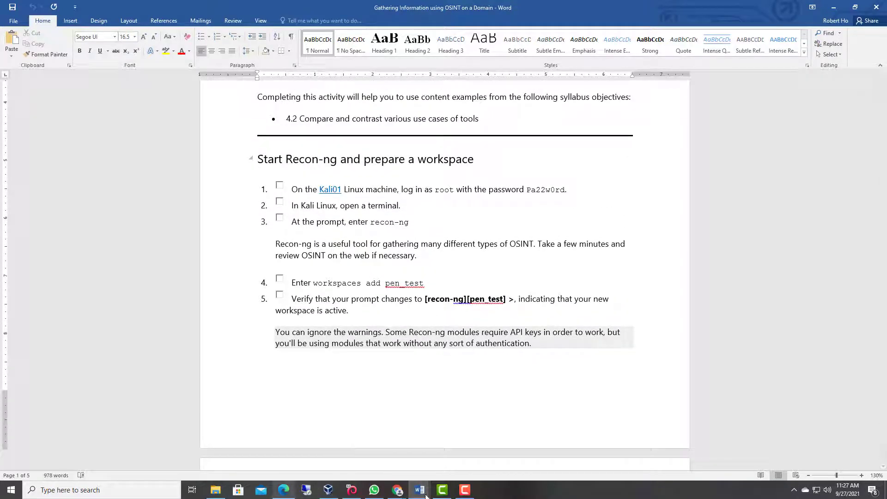
# Step: Switch to the Kali Linux virtual machine, replace the pending recon-ng command with workspaces search and run it
pyautogui.click(352, 490)
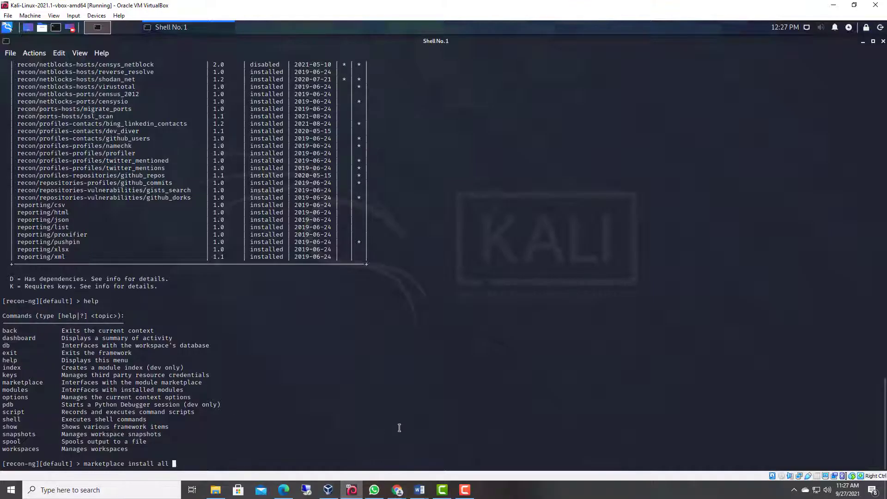
pyautogui.press('BackSpace')
pyautogui.press('BackSpace')
pyautogui.press('BackSpace')
pyautogui.press('BackSpace')
pyautogui.press('BackSpace')
pyautogui.press('BackSpace')
pyautogui.press('BackSpace')
pyautogui.press('BackSpace')
pyautogui.press('BackSpace')
pyautogui.press('BackSpace')
pyautogui.press('BackSpace')
pyautogui.press('BackSpace')
pyautogui.press('BackSpace')
pyautogui.press('BackSpace')
pyautogui.press('BackSpace')
pyautogui.press('BackSpace')
pyautogui.press('BackSpace')
pyautogui.press('BackSpace')
pyautogui.press('BackSpace')
pyautogui.press('BackSpace')
pyautogui.press('BackSpace')
pyautogui.write('worsk')
pyautogui.press('BackSpace')
pyautogui.press('BackSpace')
pyautogui.press('BackSpace')
pyautogui.write('rkspaces search')
pyautogui.press('Return')
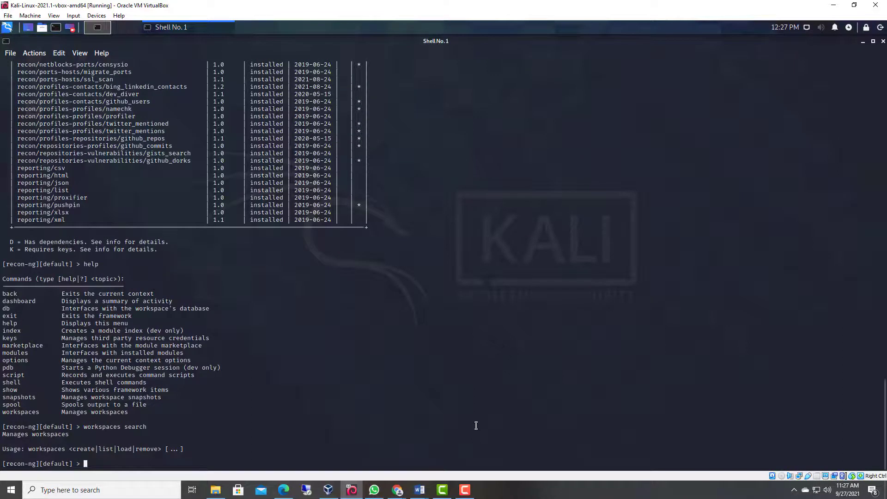
# Step: Create a recon-ng workspace named pen_test, correcting the command from workspace create to workspaces create
pyautogui.write('workspace create pen_test')
pyautogui.press('Return')
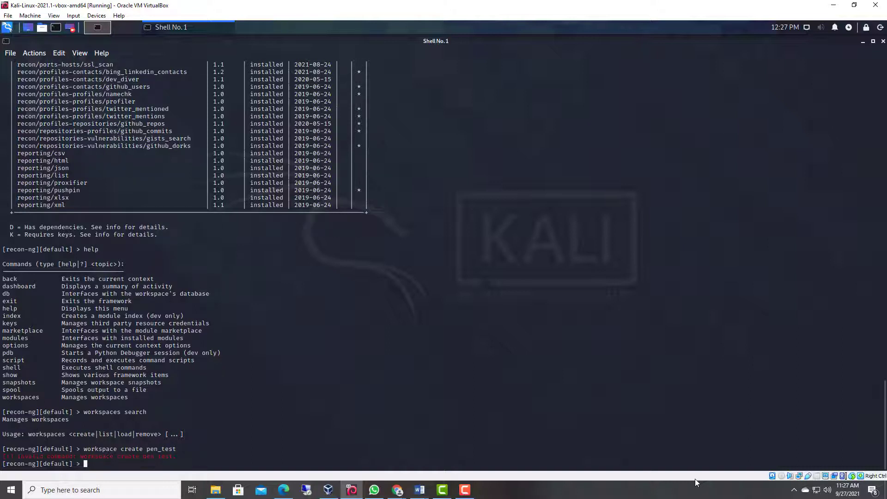
pyautogui.press('Up')
pyautogui.press('Left')
pyautogui.press('Left')
pyautogui.press('Left')
pyautogui.press('Left')
pyautogui.press('Left')
pyautogui.press('Left')
pyautogui.press('Left')
pyautogui.press('Left')
pyautogui.press('Left')
pyautogui.press('Left')
pyautogui.press('Left')
pyautogui.press('Left')
pyautogui.press('Left')
pyautogui.press('Left')
pyautogui.press('Left')
pyautogui.press('Left')
pyautogui.write('s')
pyautogui.press('Return')
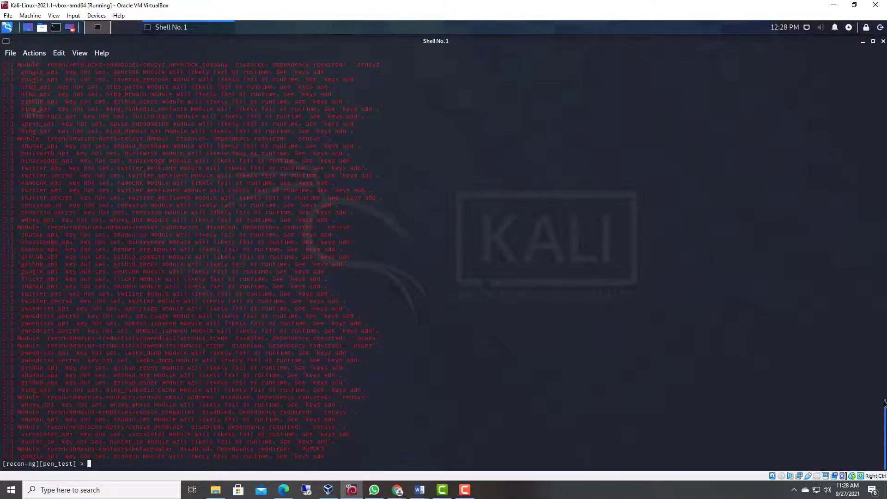
# Step: Examine the terminal output of the workspaces create pen_test command through to the new prompt
pyautogui.scroll(8, 884, 423)
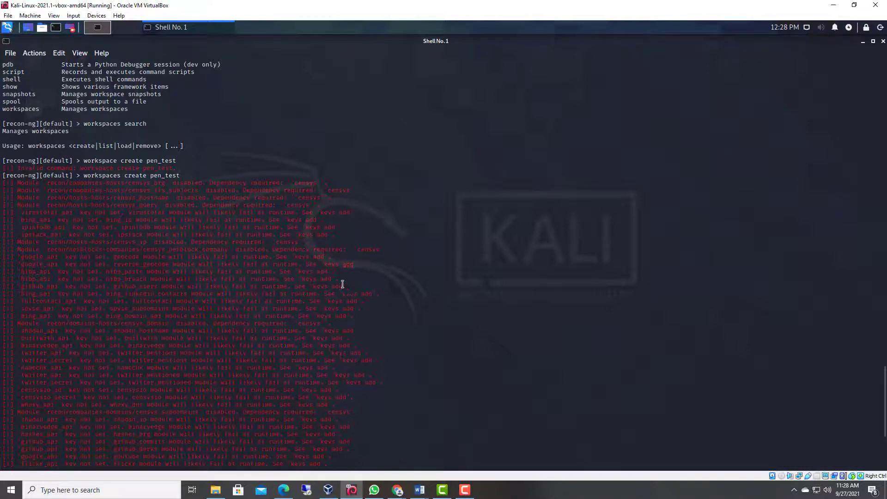
pyautogui.scroll(-1, 342, 283)
pyautogui.scroll(-4, 338, 290)
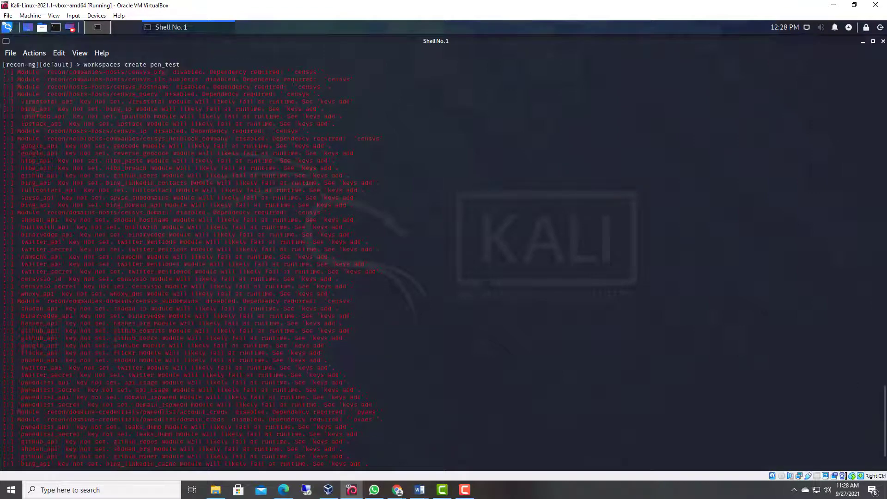
pyautogui.scroll(-3, 885, 422)
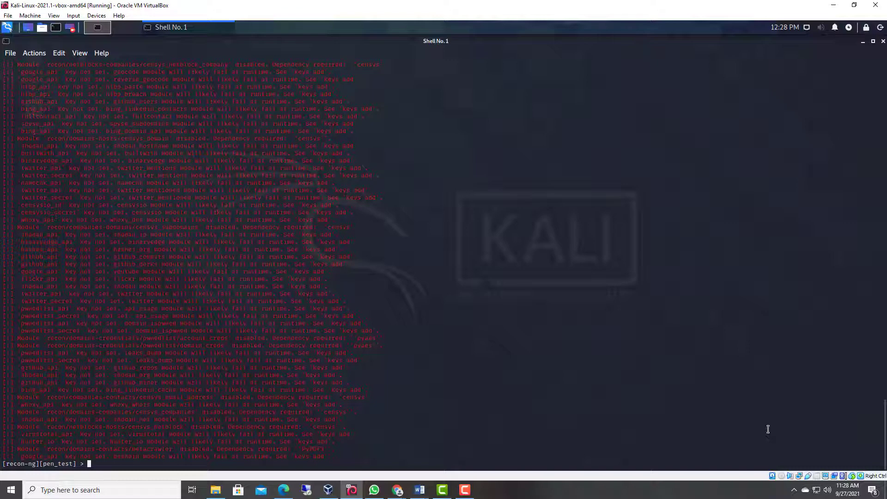
# Step: Switch to the Gathering Information using OSINT on a Domain document in Word and read its module listing and domain contact search instructions
pyautogui.moveTo(421, 493)
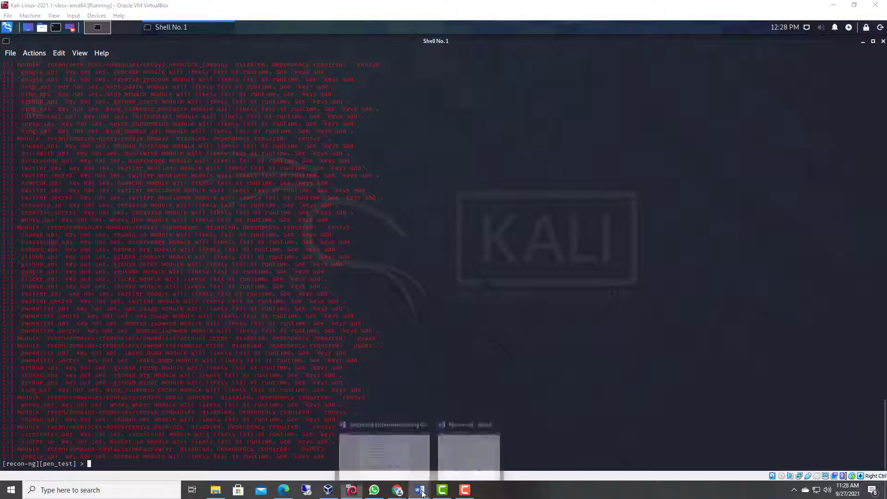
pyautogui.moveTo(411, 453)
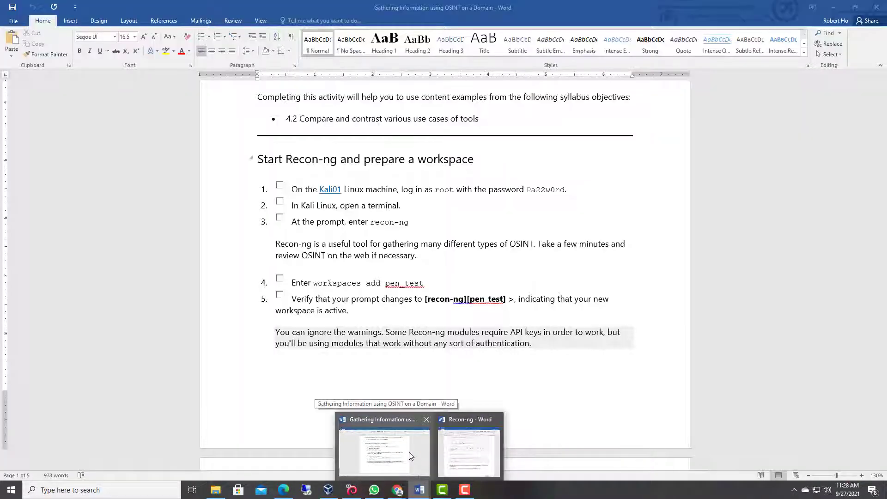
pyautogui.click(410, 446)
pyautogui.scroll(-3, 476, 371)
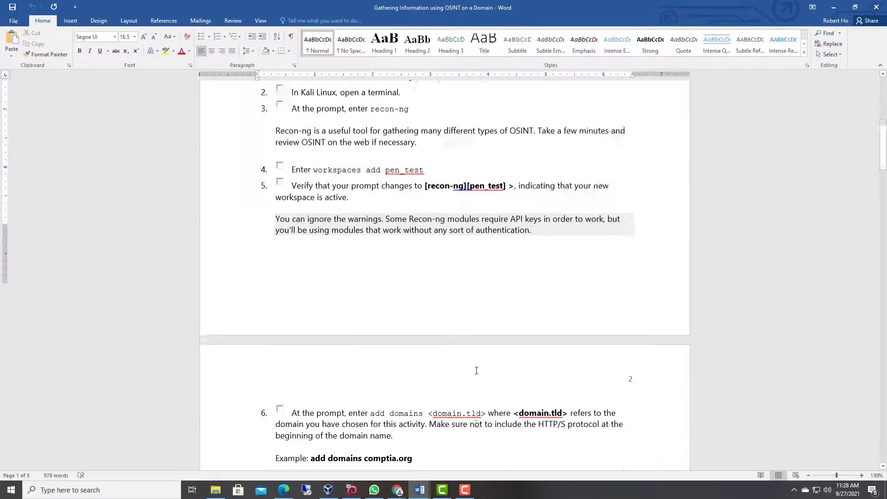
pyautogui.scroll(-10, 476, 371)
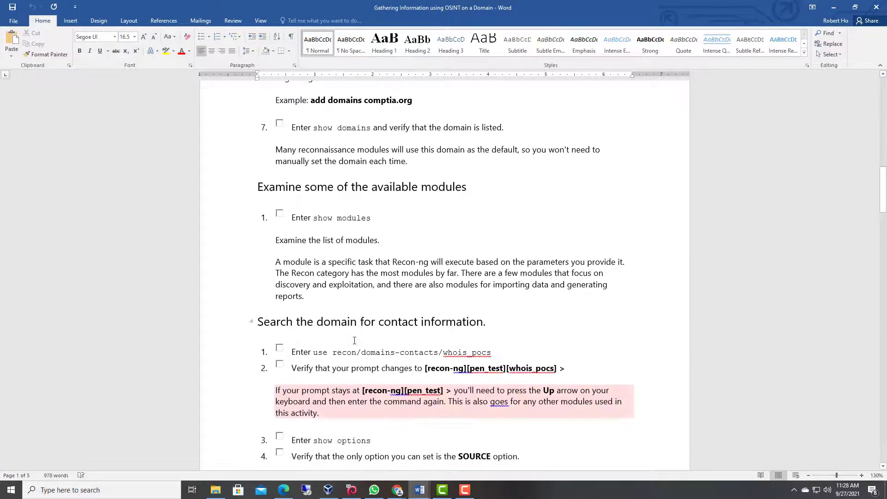
pyautogui.scroll(-2, 407, 332)
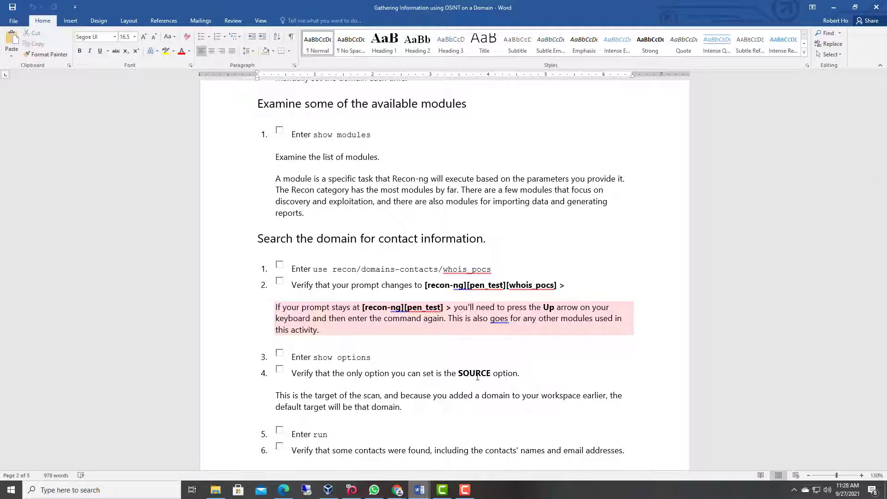
# Step: Switch to the Kali Linux virtual machine, restore its window and shrink it so the Word contact search instructions stay readable below it
pyautogui.click(351, 494)
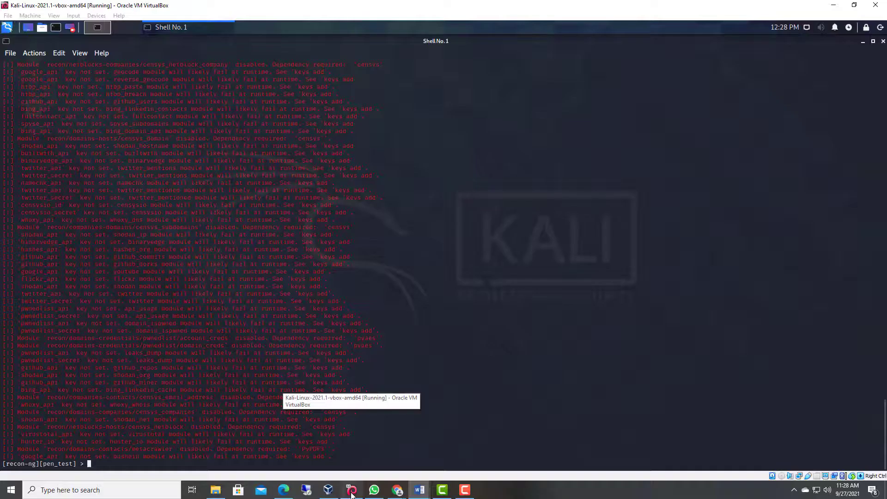
pyautogui.click(854, 5)
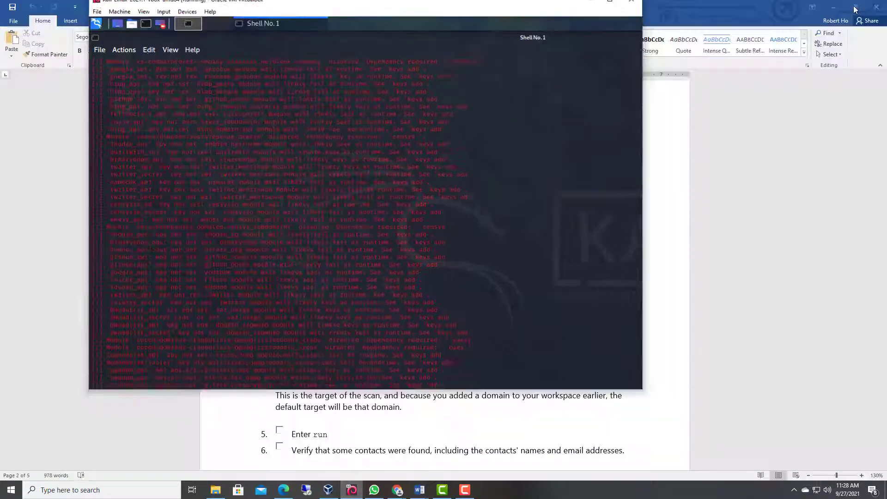
pyautogui.moveTo(310, 16); pyautogui.dragTo(487, 7)
pyautogui.moveTo(809, 389); pyautogui.dragTo(726, 259)
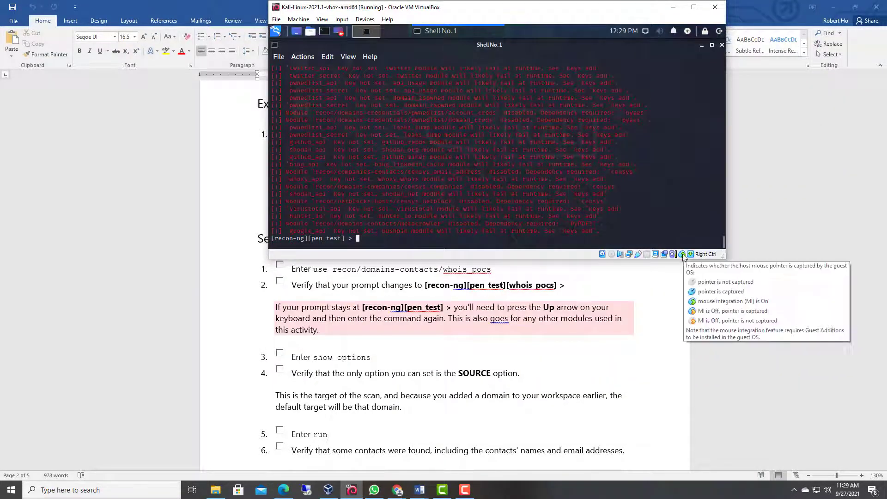
# Step: Try to load the whois_pocs module in the pen_test workspace with the command use recon/domains-contacts/whois_pocs
pyautogui.write('use recon/domains-contacts/who')
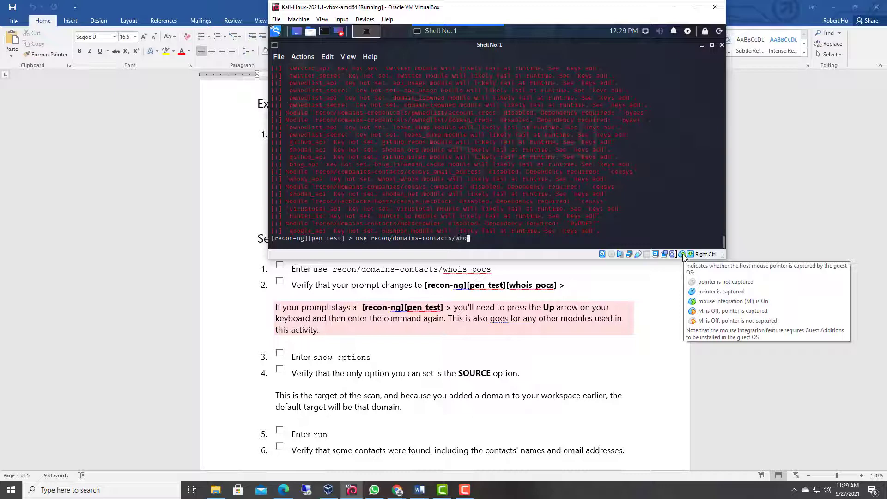
pyautogui.write('is_pocs')
pyautogui.press('Return')
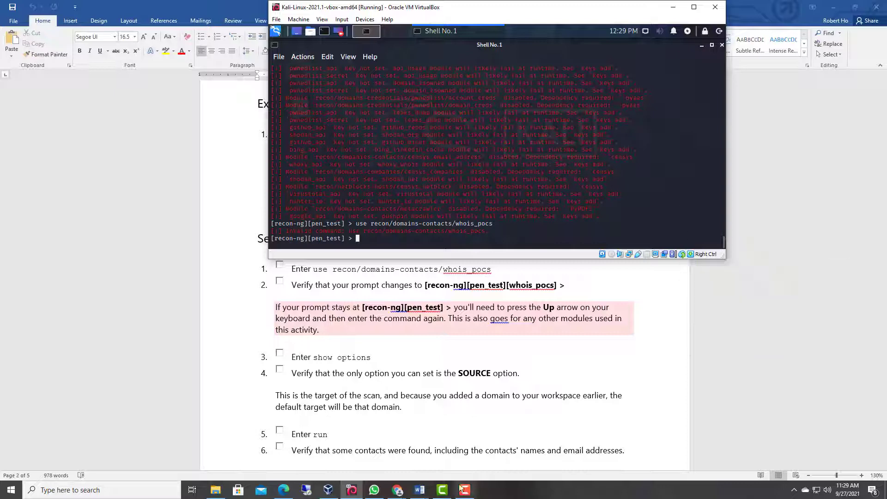
pyautogui.moveTo(444, 494)
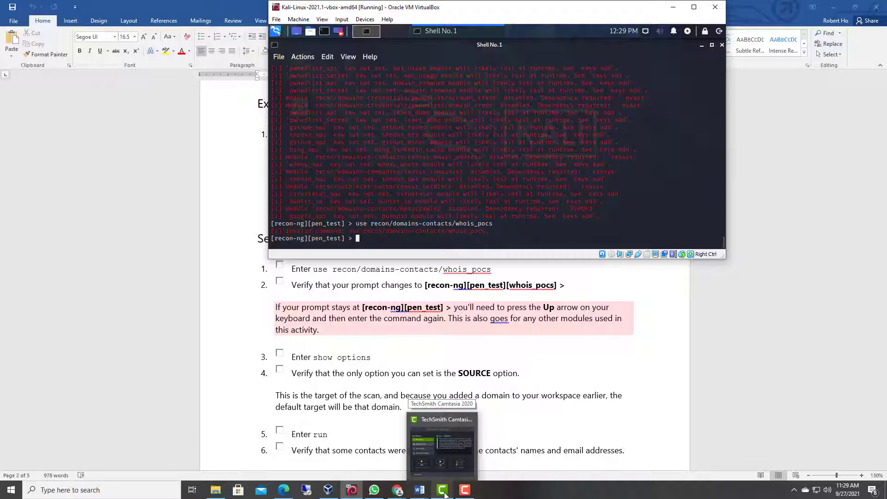
pyautogui.click(444, 491)
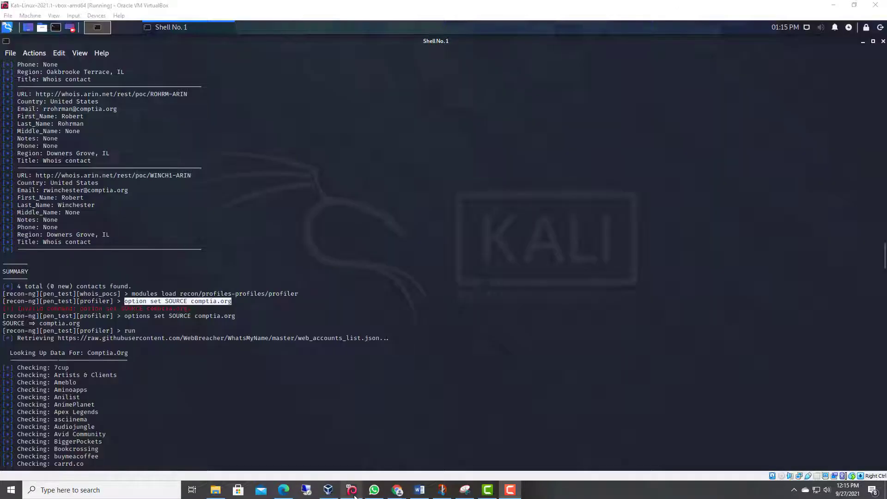
# Step: Switch to the Kali Linux terminal and examine the modules load recon/profiles-profiles/profiler and option set SOURCE comptia.org commands
pyautogui.click(353, 495)
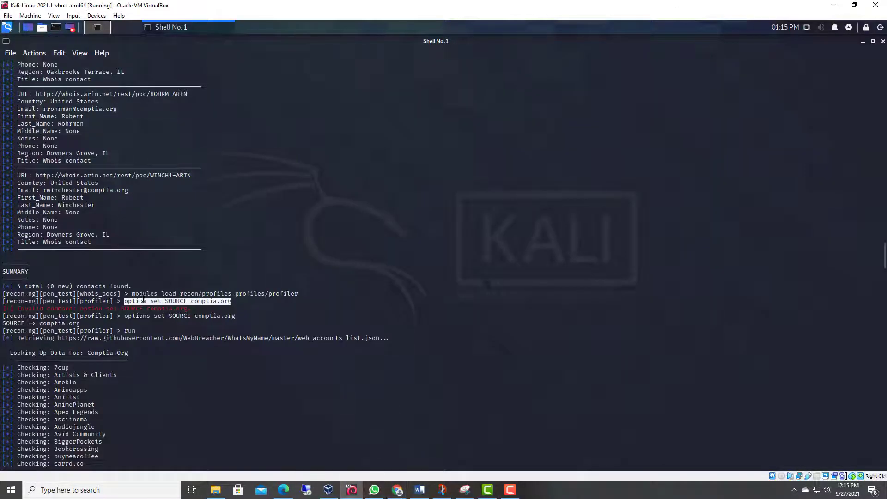
pyautogui.moveTo(132, 295); pyautogui.dragTo(301, 294)
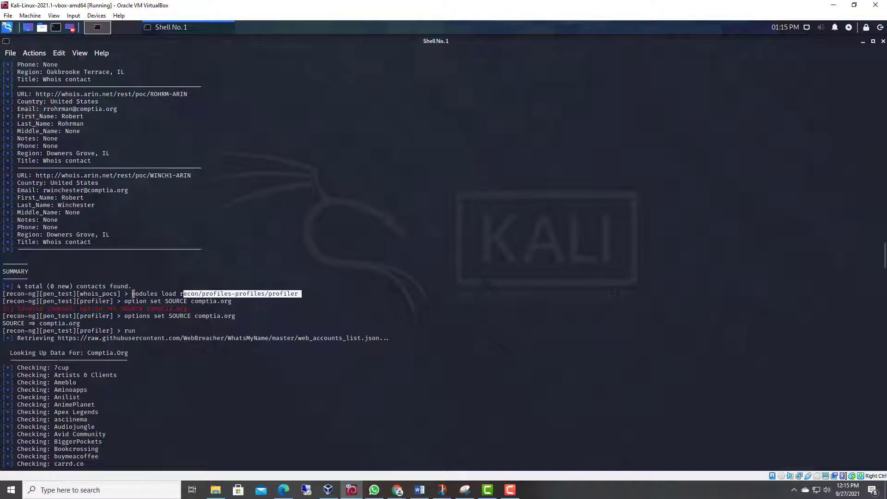
pyautogui.moveTo(133, 294); pyautogui.dragTo(306, 294)
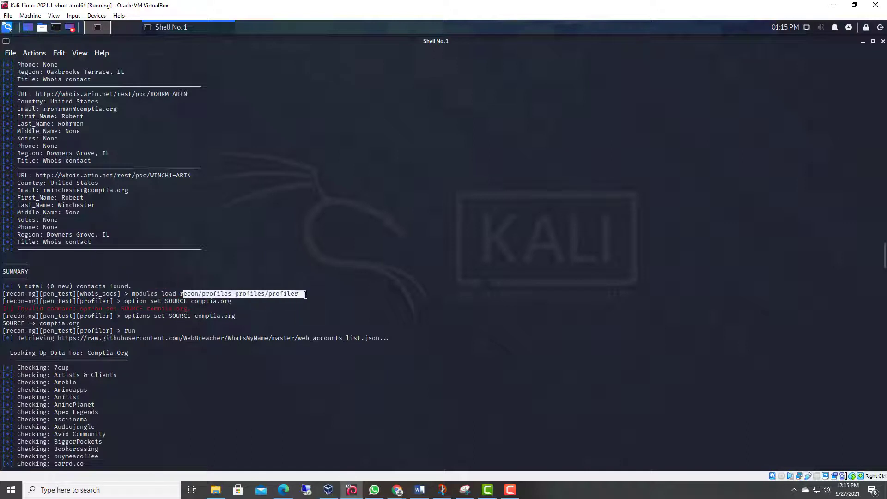
pyautogui.click(329, 312)
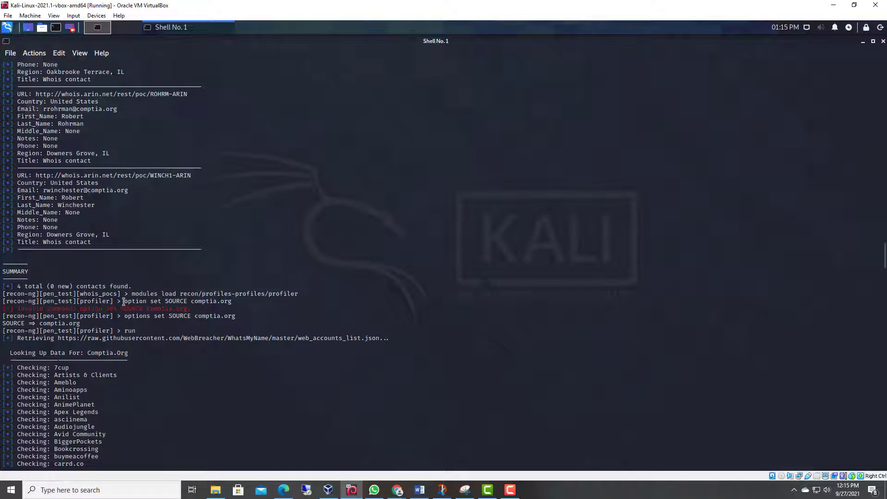
pyautogui.moveTo(123, 302); pyautogui.dragTo(161, 294)
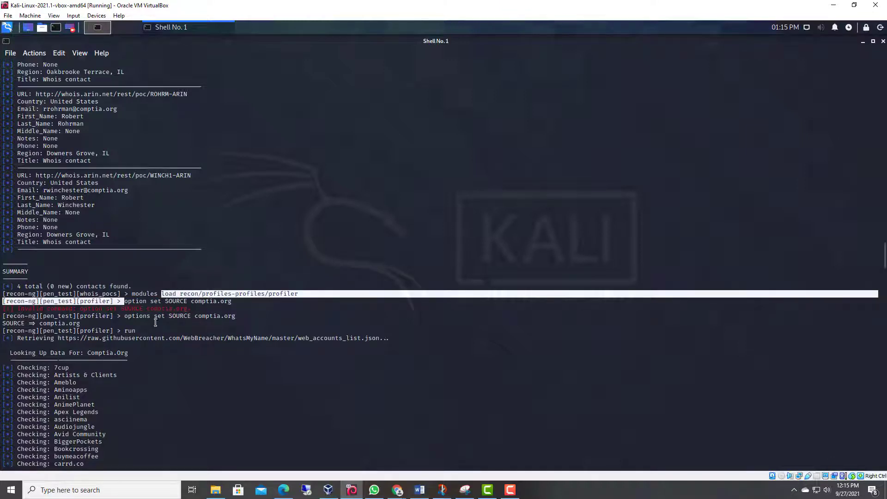
pyautogui.click(166, 309)
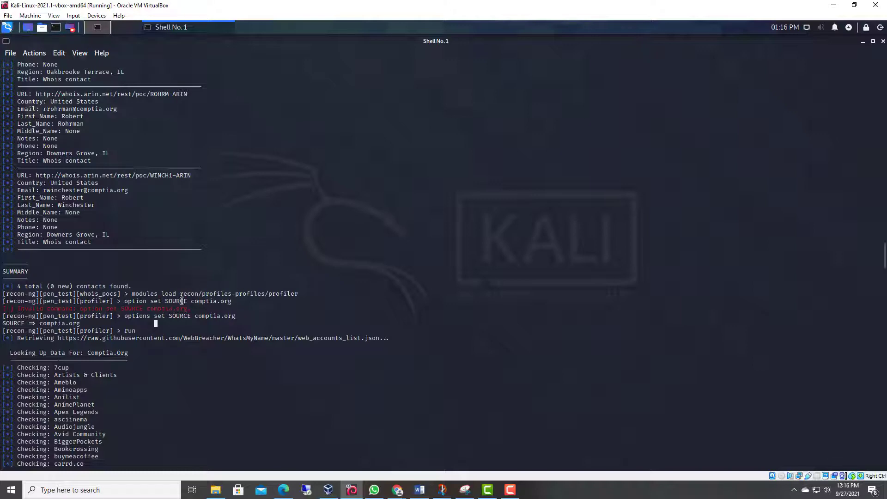
pyautogui.click(488, 490)
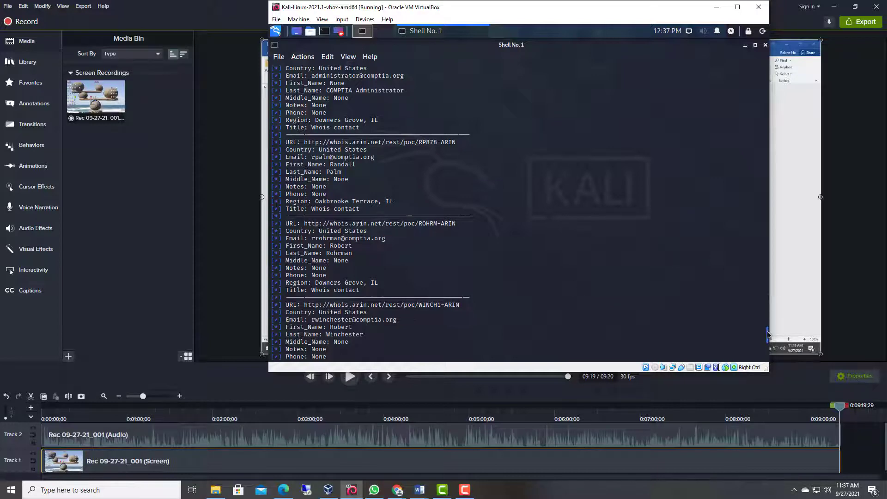
# Step: Find the whois_pocs run for comptia.org in the terminal output, then launch Snipping Tool through Windows search and open Snip & Sketch from it
pyautogui.scroll(-3, 769, 323)
pyautogui.scroll(8, 770, 325)
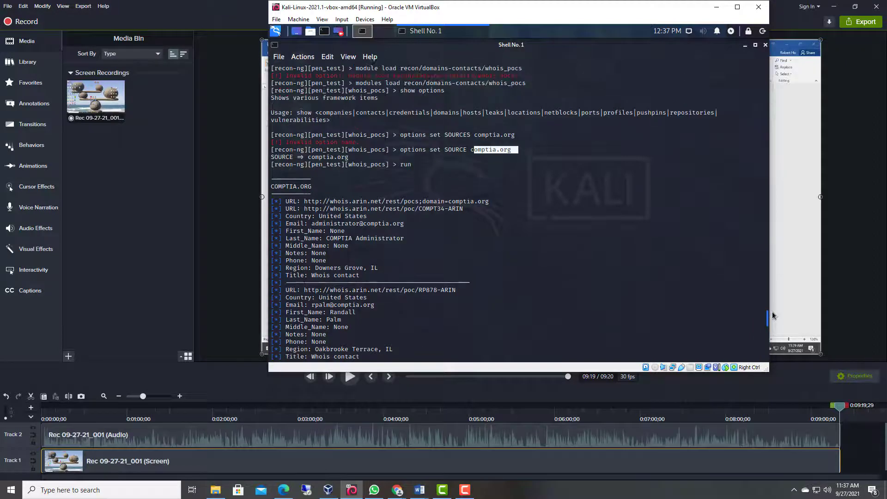
pyautogui.click(92, 490)
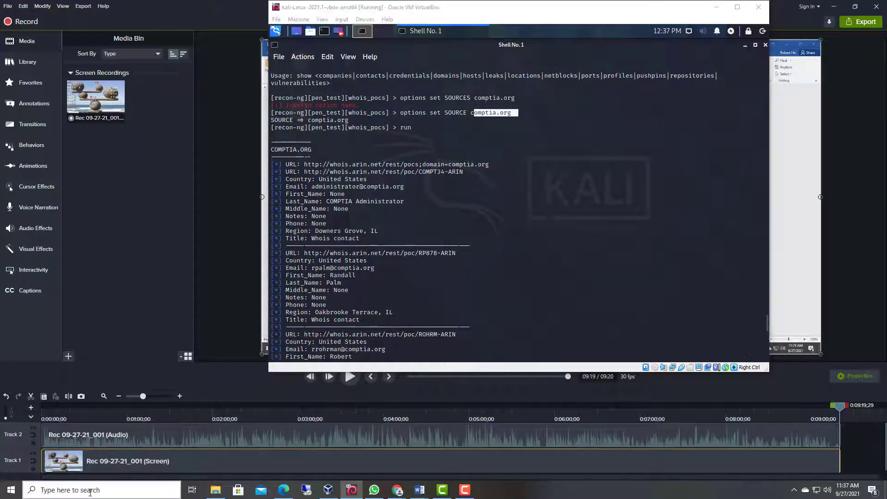
pyautogui.write('sni')
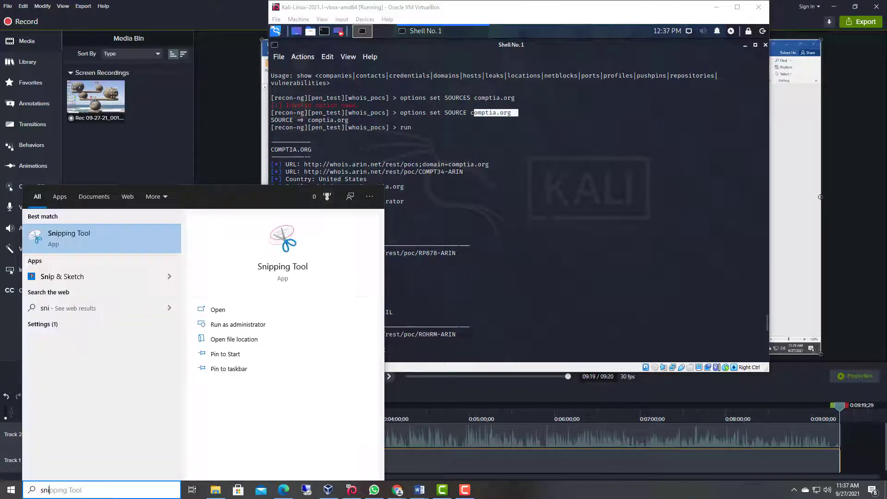
pyautogui.write('pping tool')
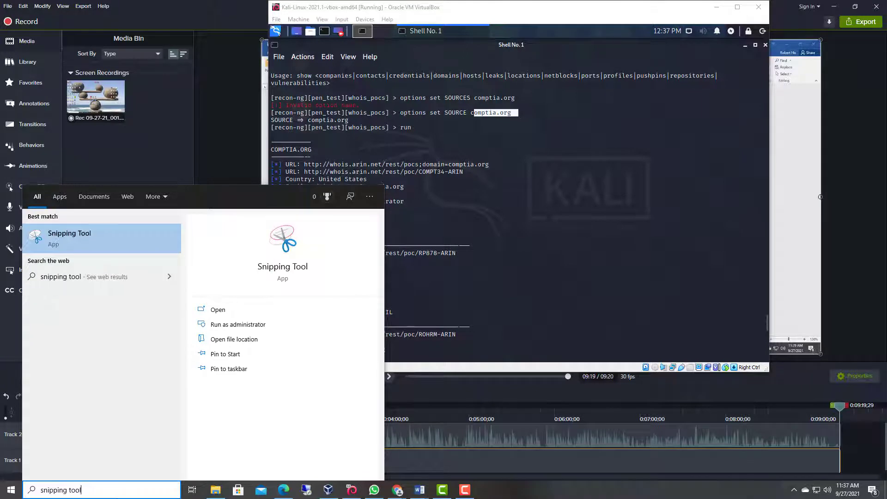
pyautogui.press('Return')
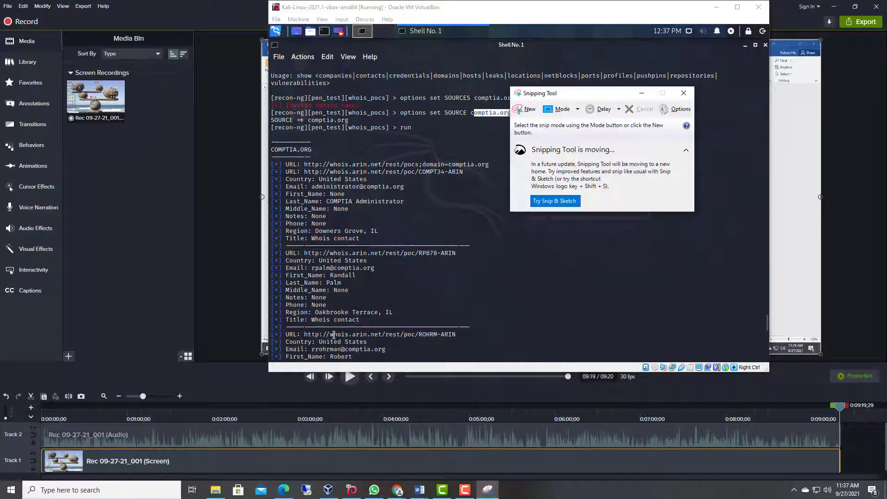
pyautogui.click(555, 203)
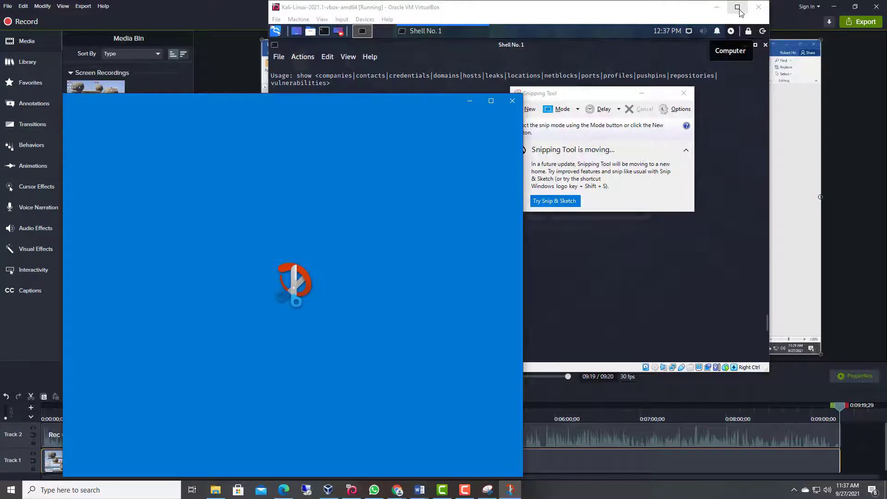
# Step: Maximize the Kali virtual machine with the complete whois_pocs contact results in view and bring Snipping Tool to the front
pyautogui.click(739, 9)
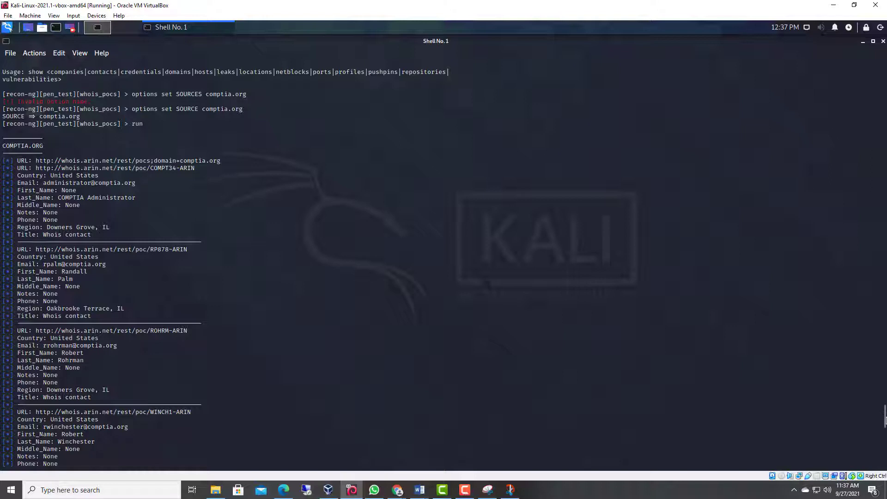
pyautogui.scroll(-3, 886, 423)
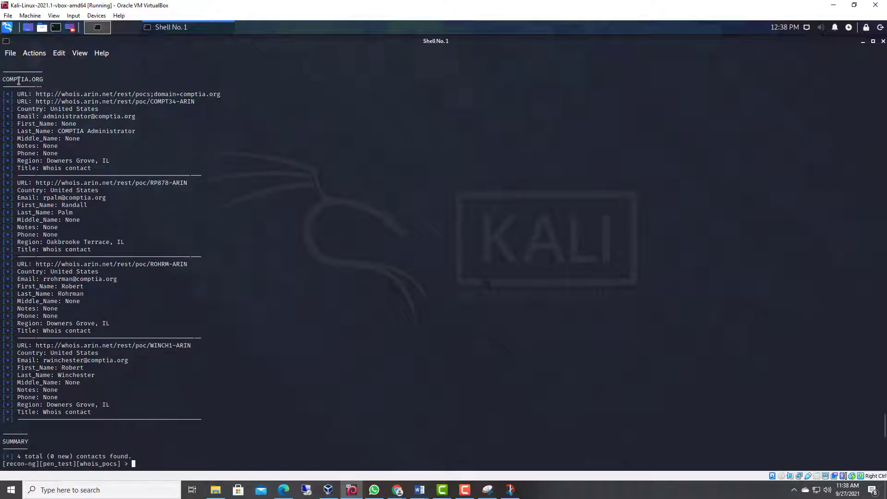
pyautogui.click(510, 490)
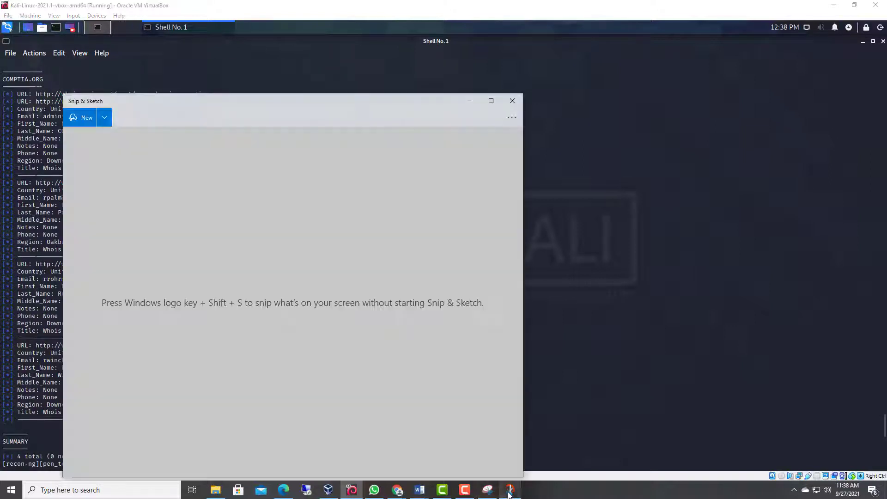
pyautogui.click(488, 490)
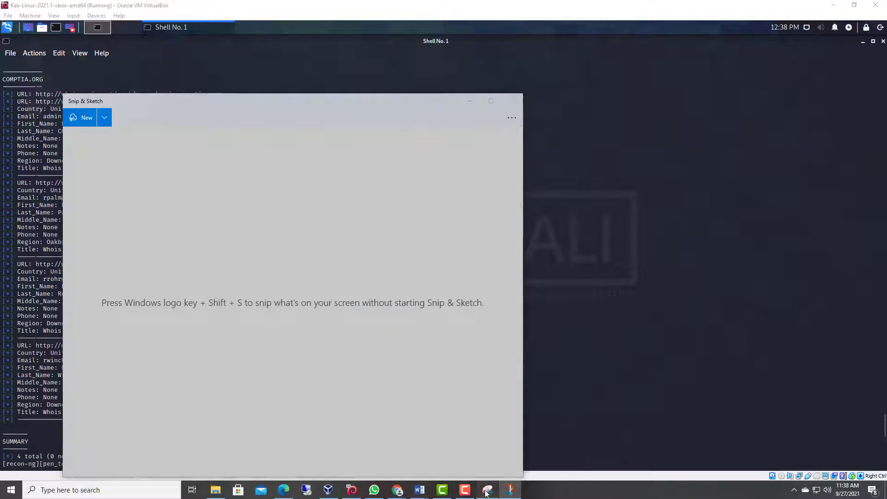
# Step: Start a new snip, cancel it, and minimize the Snip & Sketch window covering the terminal results
pyautogui.click(526, 109)
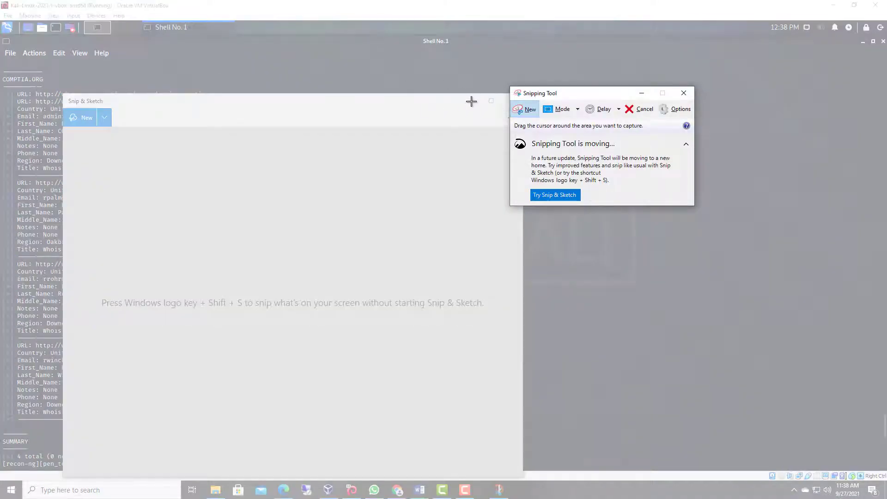
pyautogui.press('Escape')
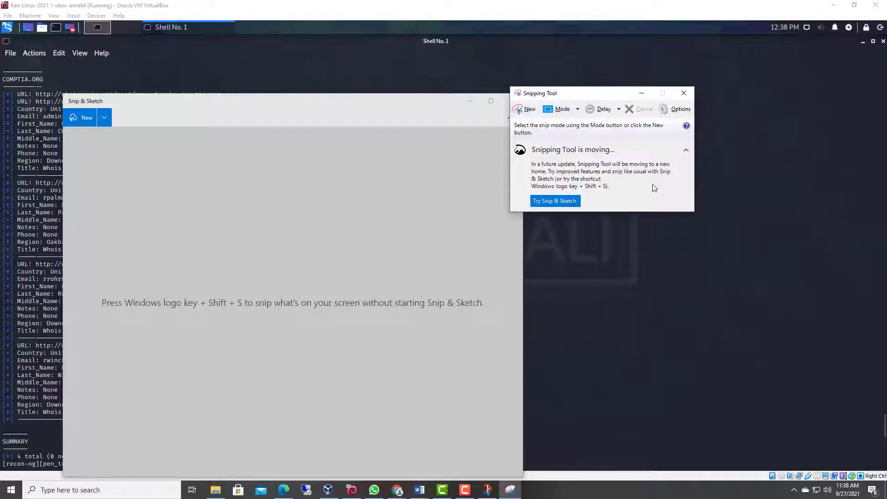
pyautogui.click(470, 101)
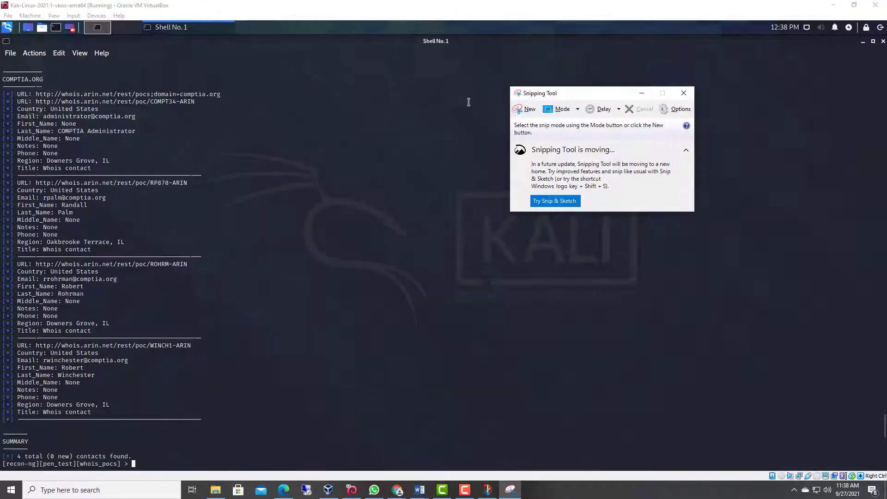
# Step: Capture the terminal area holding the comptia.org whois contacts and summary with Snipping Tool, and check the whole capture
pyautogui.click(529, 111)
pyautogui.moveTo(0, 40); pyautogui.dragTo(428, 481)
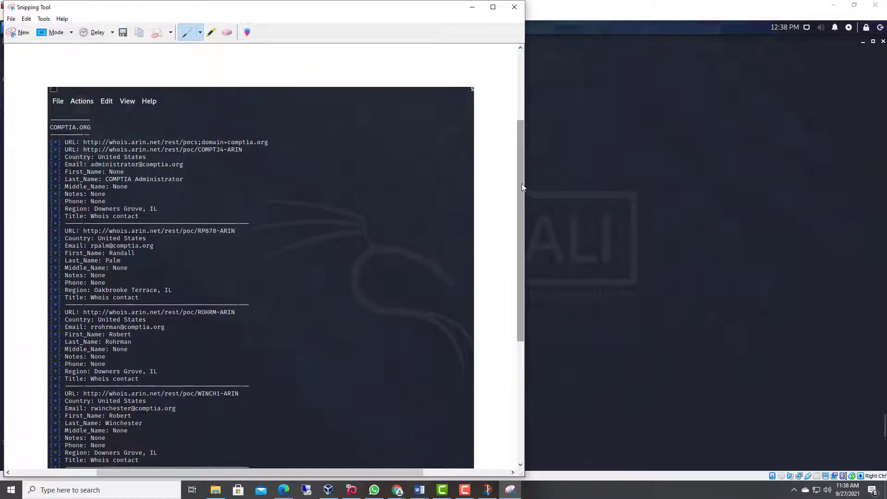
pyautogui.moveTo(522, 188); pyautogui.dragTo(533, 327)
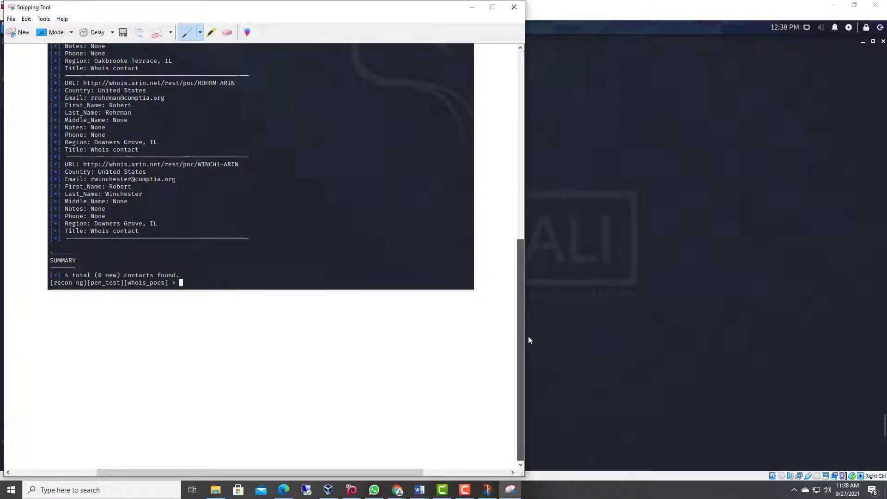
pyautogui.moveTo(519, 310); pyautogui.dragTo(520, 163)
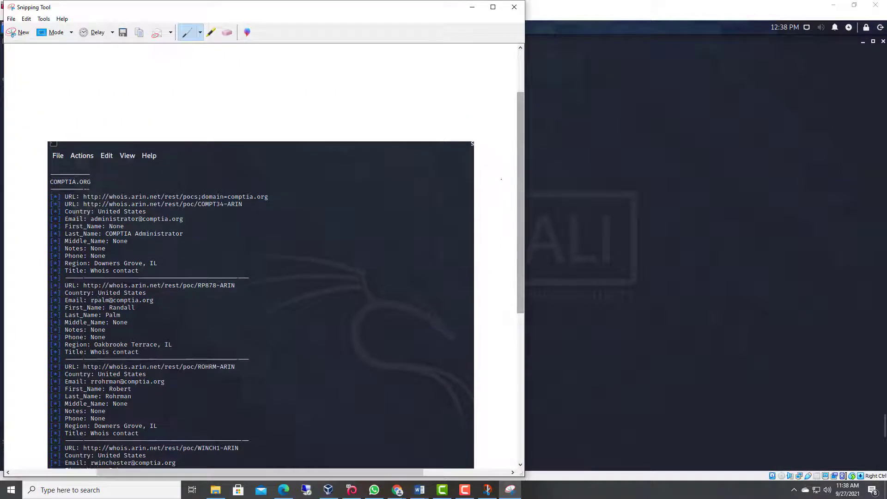
# Step: Put the finished capture away, return the terminal to its prompt, and read the social media presence steps in the Word lab document
pyautogui.click(474, 10)
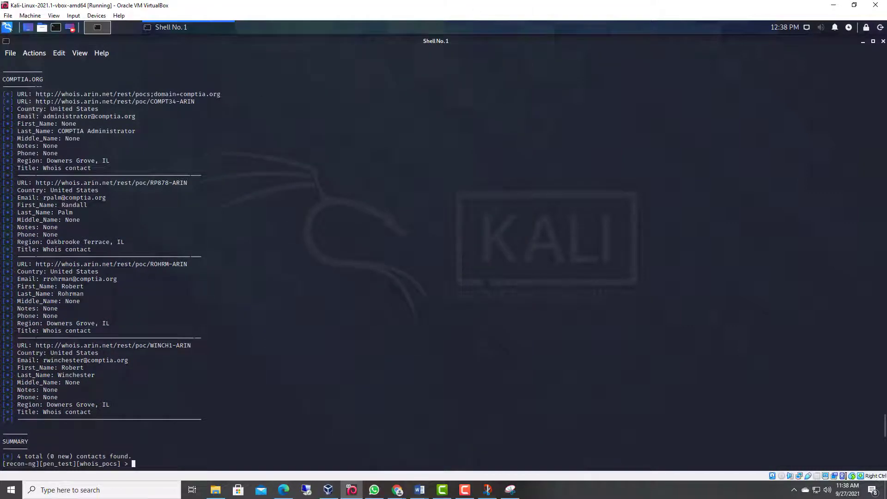
pyautogui.moveTo(885, 423); pyautogui.dragTo(885, 458)
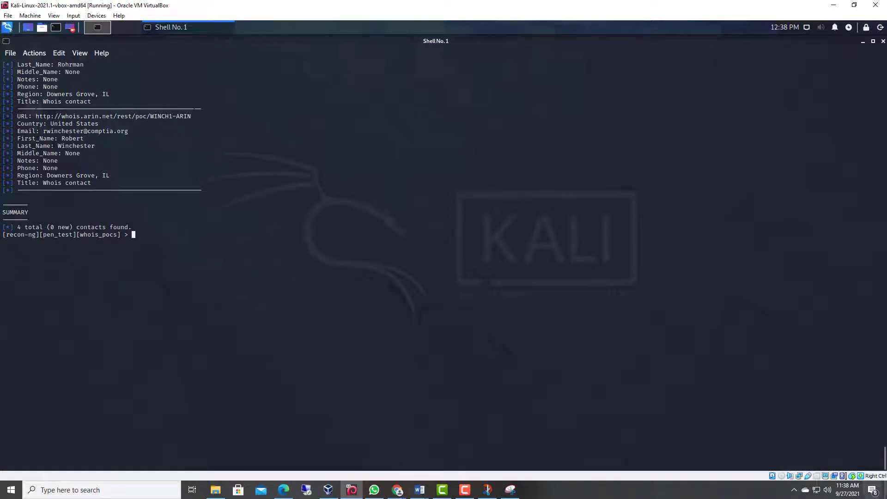
pyautogui.click(422, 487)
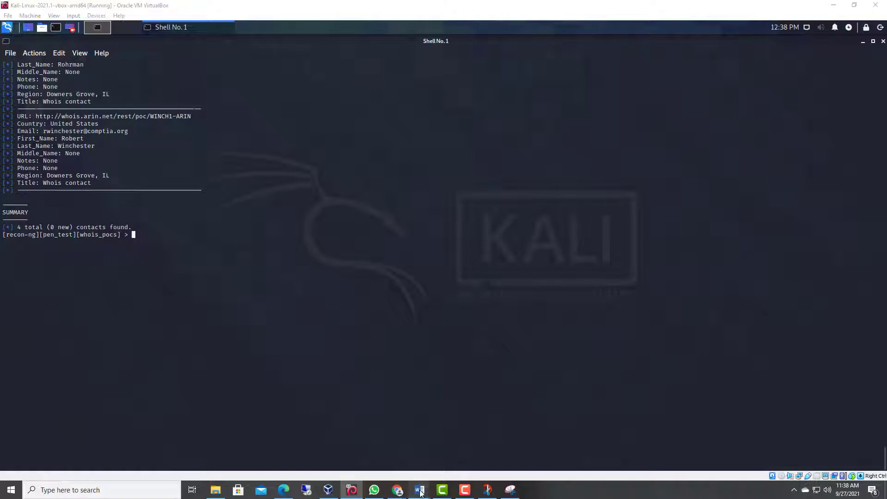
pyautogui.click(402, 453)
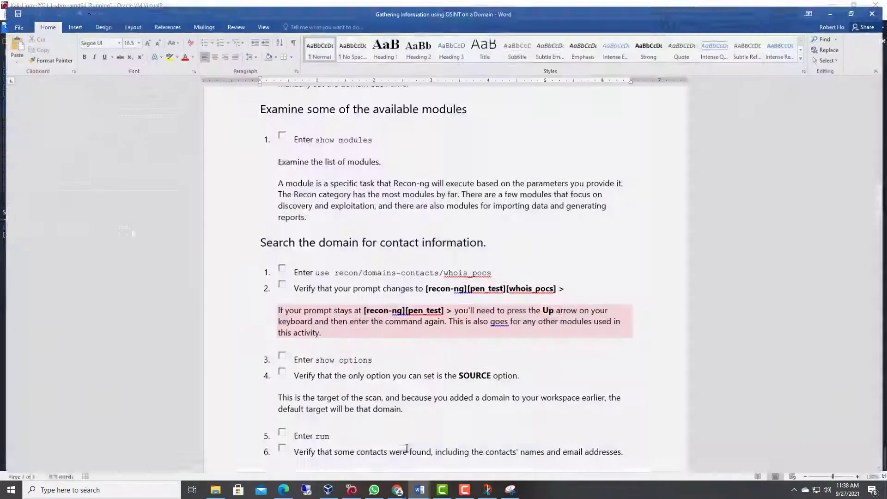
pyautogui.scroll(-8, 562, 309)
pyautogui.scroll(-5, 561, 309)
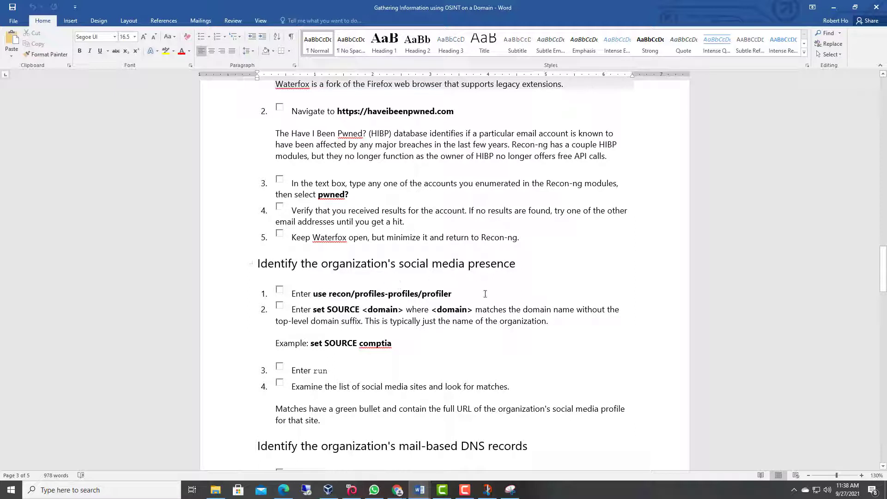
pyautogui.click(833, 7)
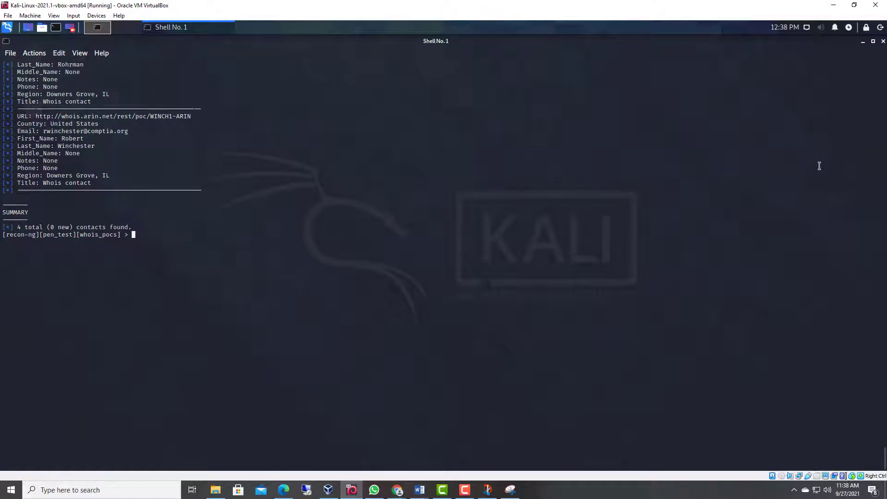
# Step: Load the recon/profiles-profiles/profiler module in recon-ng
pyautogui.write('use')
pyautogui.press('BackSpace')
pyautogui.press('BackSpace')
pyautogui.press('BackSpace')
pyautogui.write('modules load recon/profiles-profi')
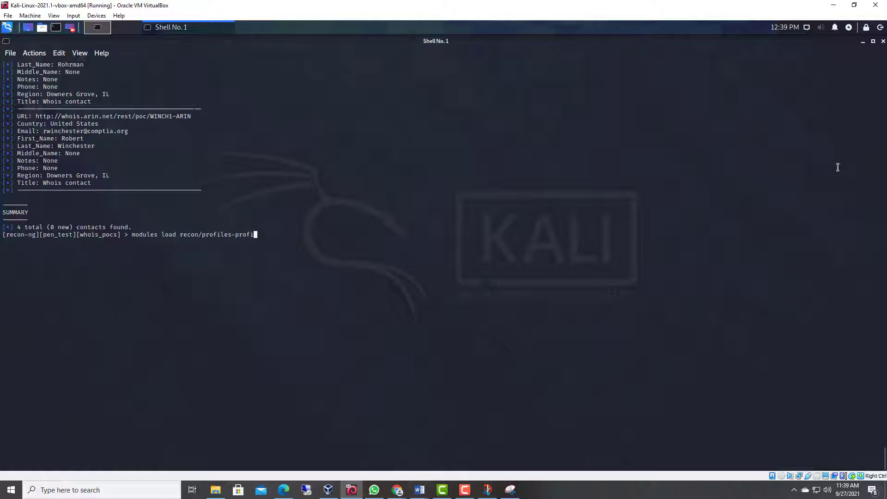
pyautogui.write('les/profiler')
pyautogui.press('Return')
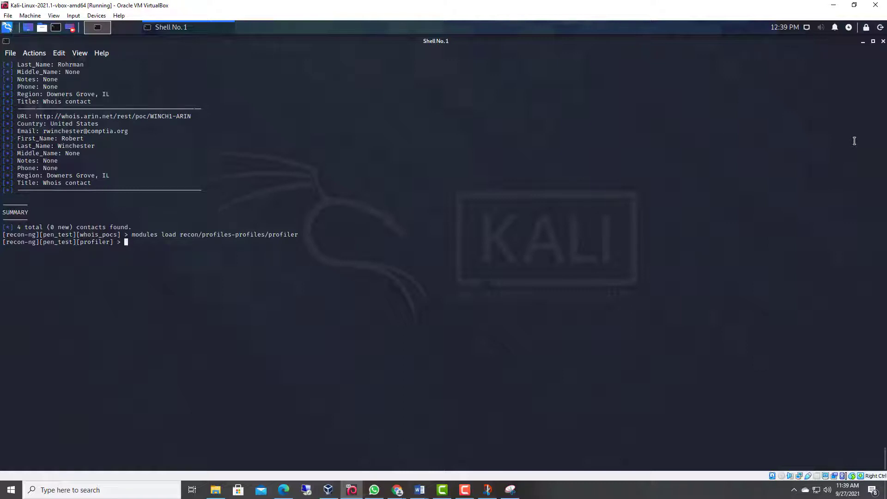
# Step: Set the profiler module's SOURCE option to comptia.org with the options set command and run the module
pyautogui.write('option set SOURCE comptia.org')
pyautogui.press('Return')
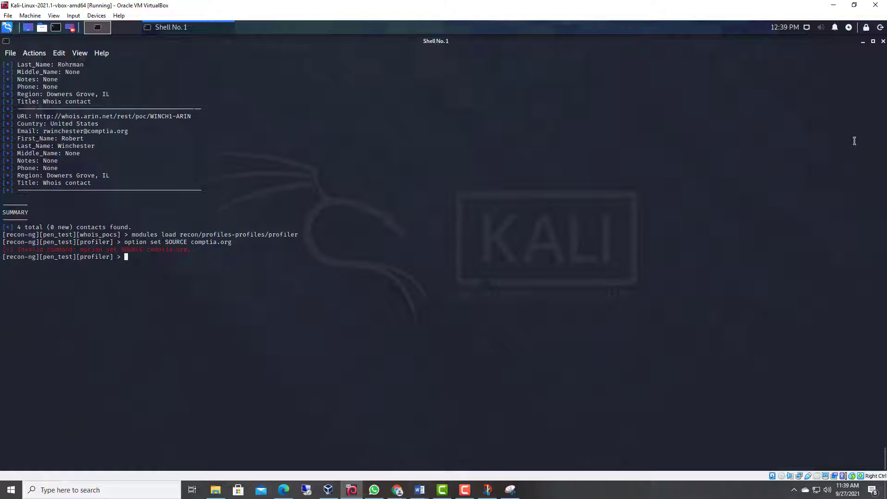
pyautogui.press('Up')
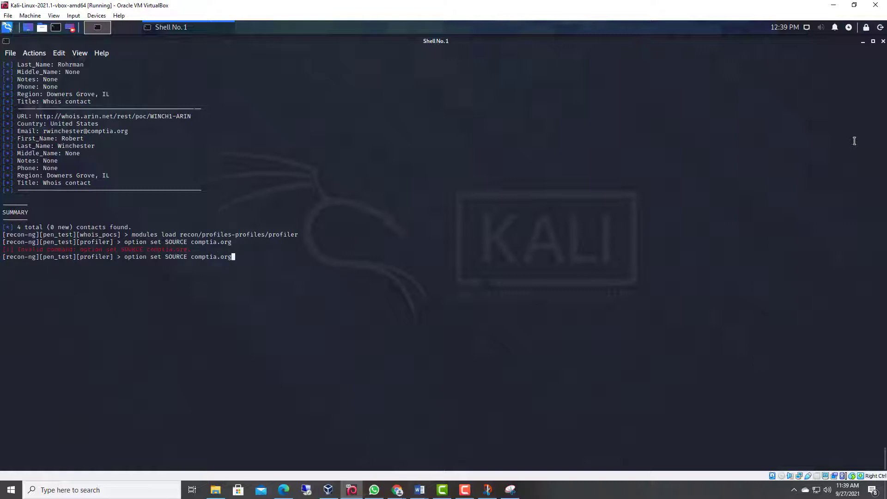
pyautogui.press('Left')
pyautogui.press('Left')
pyautogui.press('Left')
pyautogui.press('Left')
pyautogui.press('Left')
pyautogui.press('Left')
pyautogui.press('Left')
pyautogui.press('Left')
pyautogui.press('Left')
pyautogui.press('Left')
pyautogui.press('Left')
pyautogui.press('Left')
pyautogui.press('Left')
pyautogui.press('Left')
pyautogui.press('Left')
pyautogui.press('Left')
pyautogui.press('Left')
pyautogui.press('Left')
pyautogui.press('Left')
pyautogui.press('Left')
pyautogui.press('Left')
pyautogui.press('Left')
pyautogui.press('Left')
pyautogui.write('s')
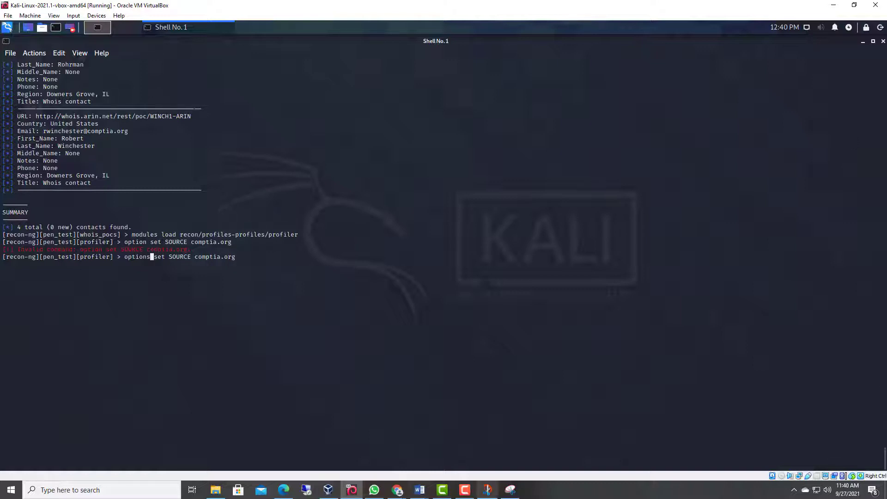
pyautogui.click(401, 493)
pyautogui.click(434, 477)
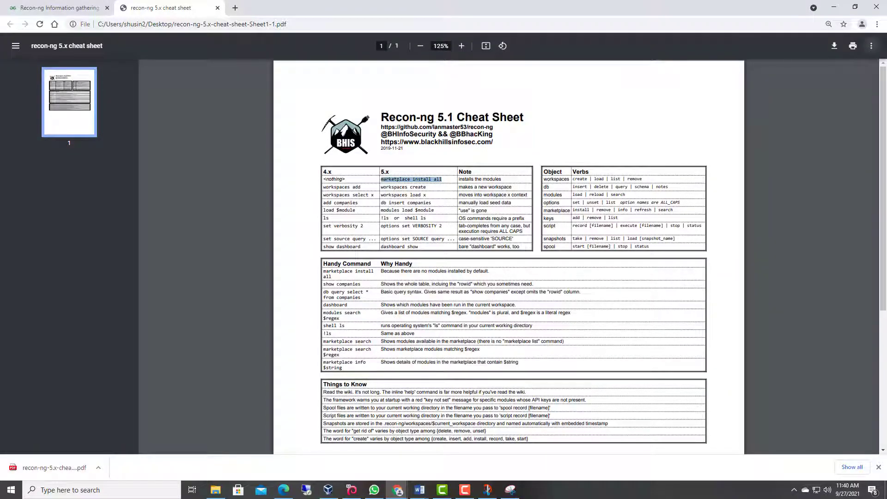
pyautogui.click(834, 7)
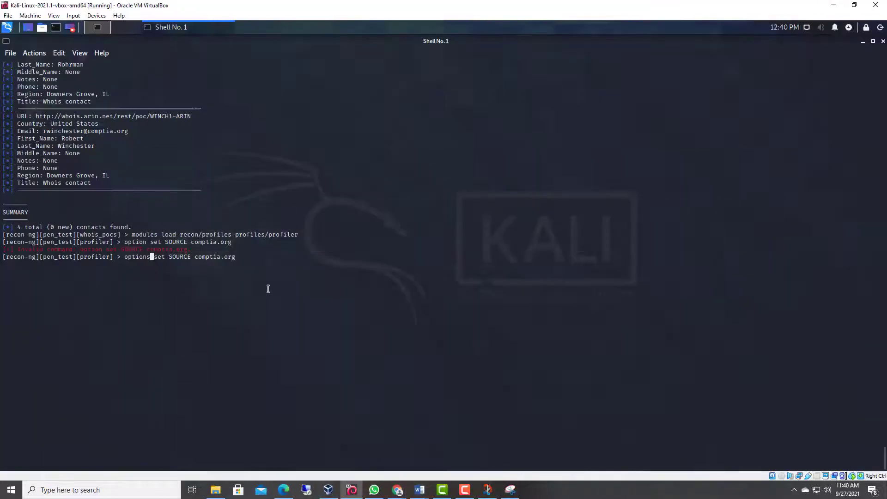
pyautogui.press('Return')
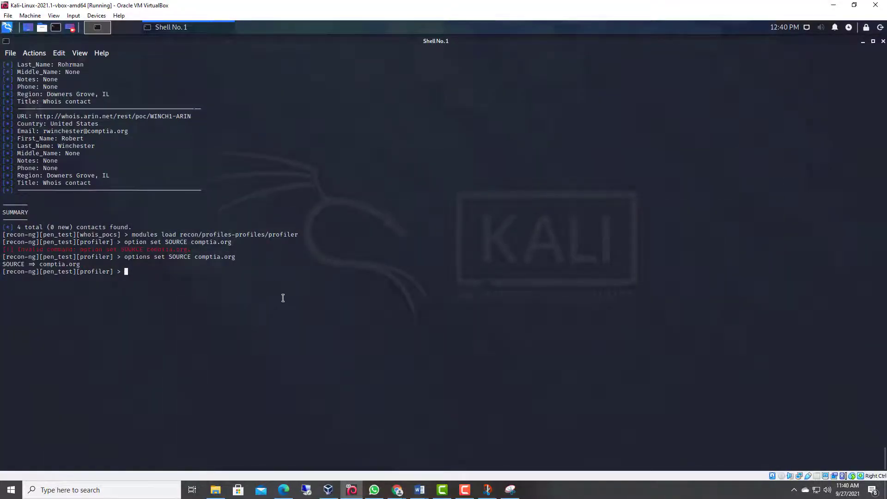
pyautogui.write('run')
pyautogui.press('Return')
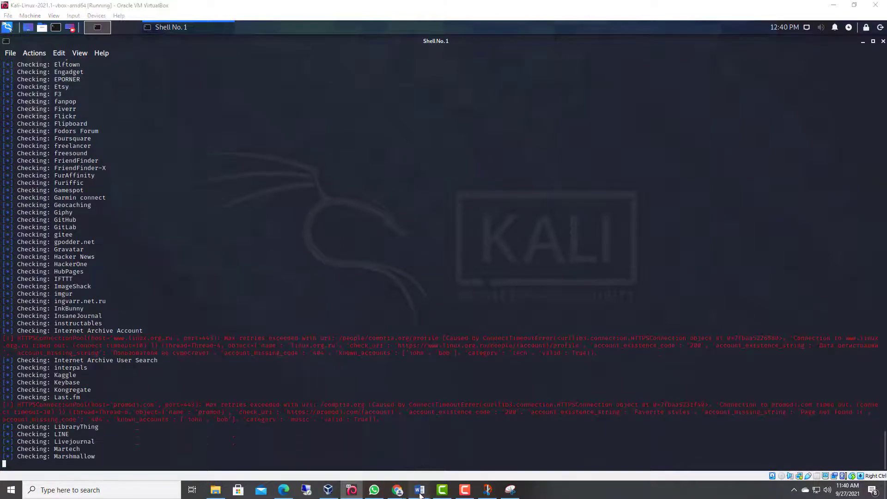
# Step: Find the report generation section in the OSINT lab document, highlight reporting/html, and return to the Kali terminal
pyautogui.moveTo(419, 489)
pyautogui.click(468, 462)
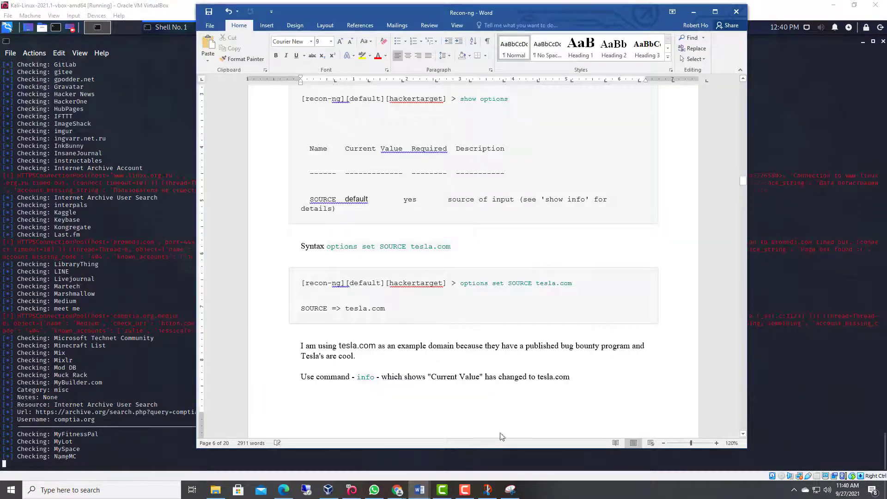
pyautogui.click(702, 13)
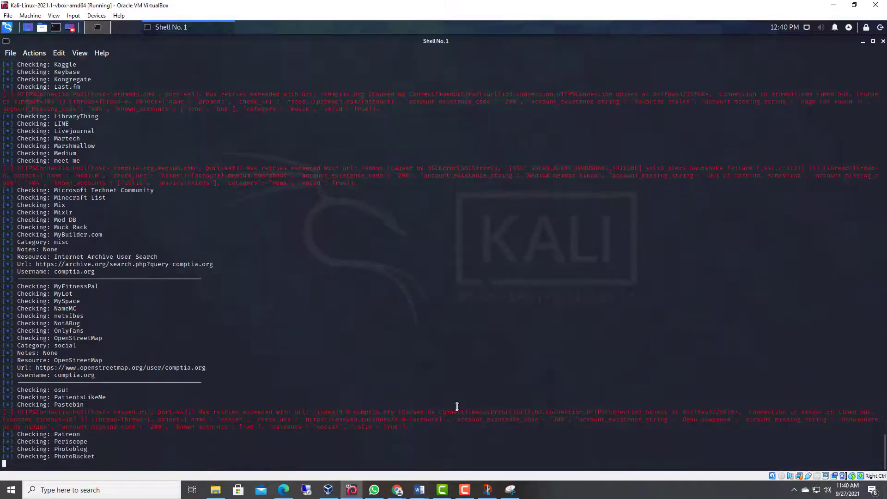
pyautogui.moveTo(421, 493)
pyautogui.click(389, 451)
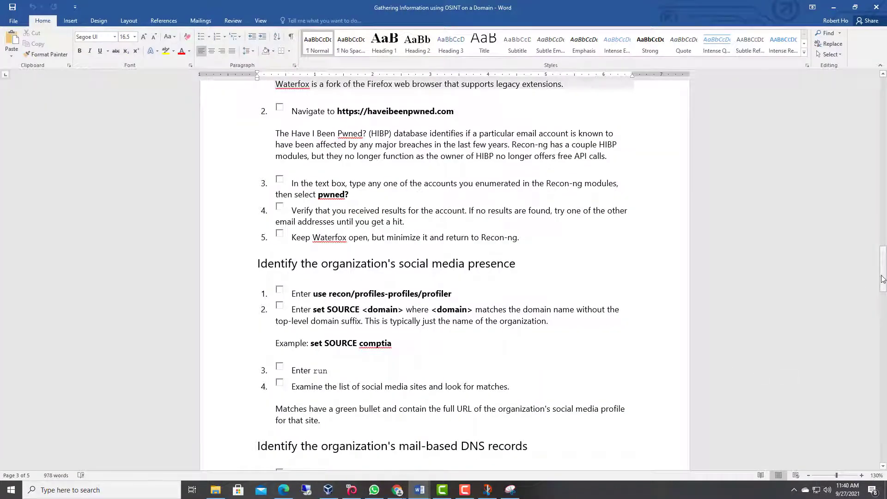
pyautogui.moveTo(876, 276); pyautogui.dragTo(798, 354)
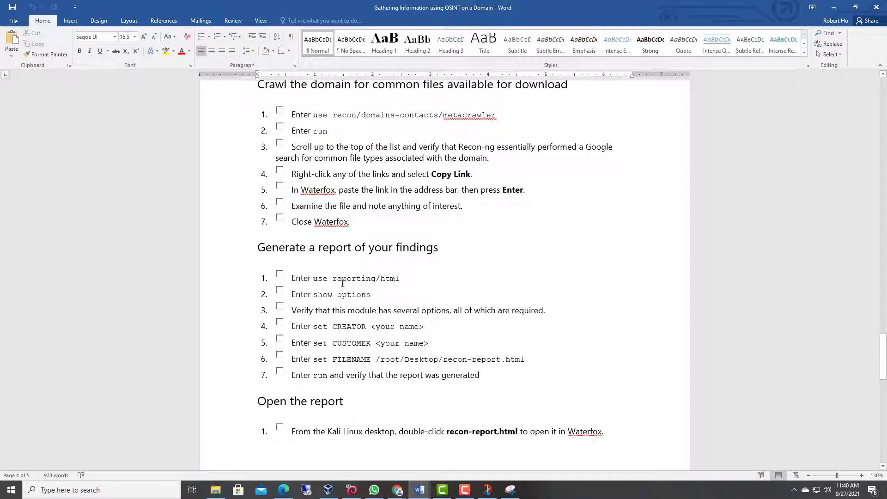
pyautogui.moveTo(333, 278); pyautogui.dragTo(408, 278)
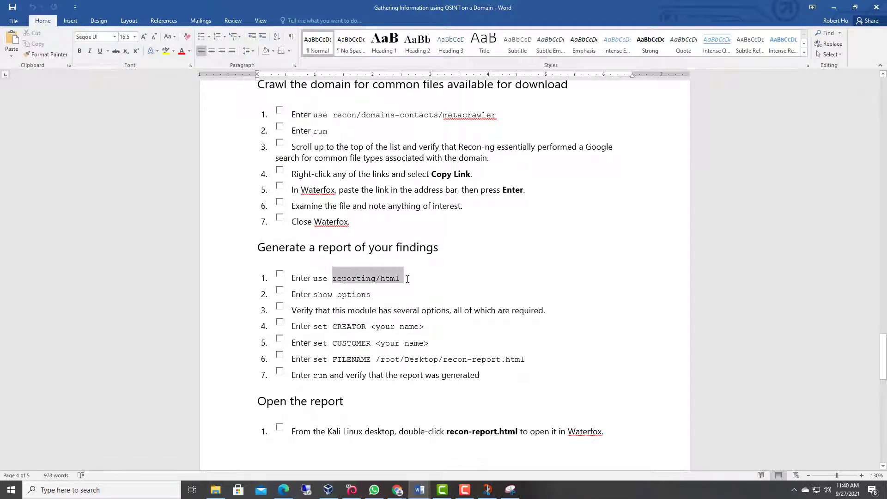
pyautogui.click(832, 10)
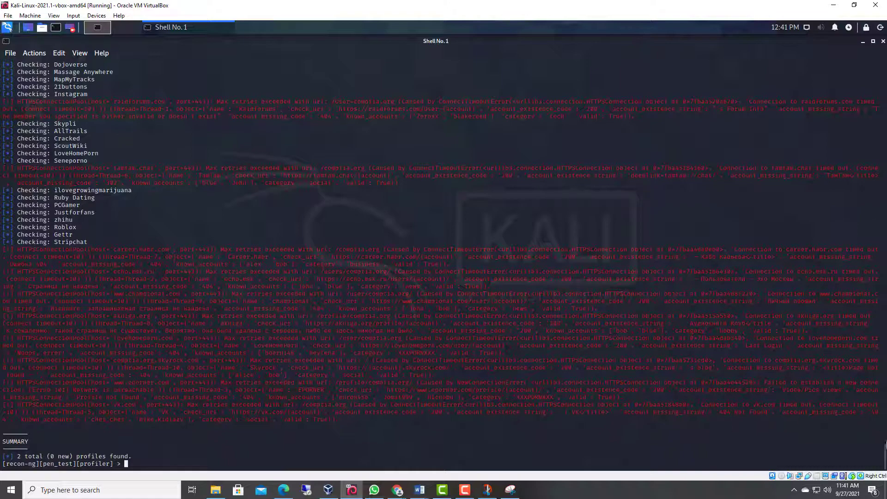
# Step: Examine the profiler output for the sites where a comptia.org profile was matched
pyautogui.moveTo(885, 447); pyautogui.dragTo(884, 413)
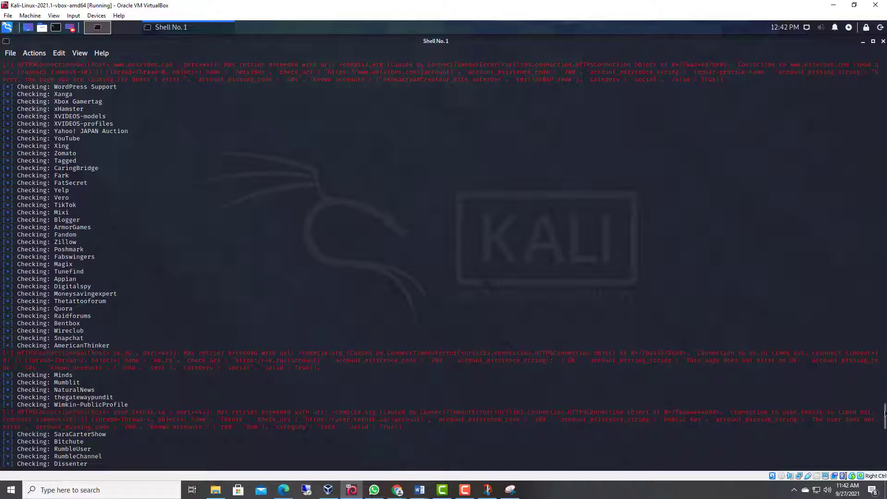
pyautogui.moveTo(884, 413); pyautogui.dragTo(874, 357)
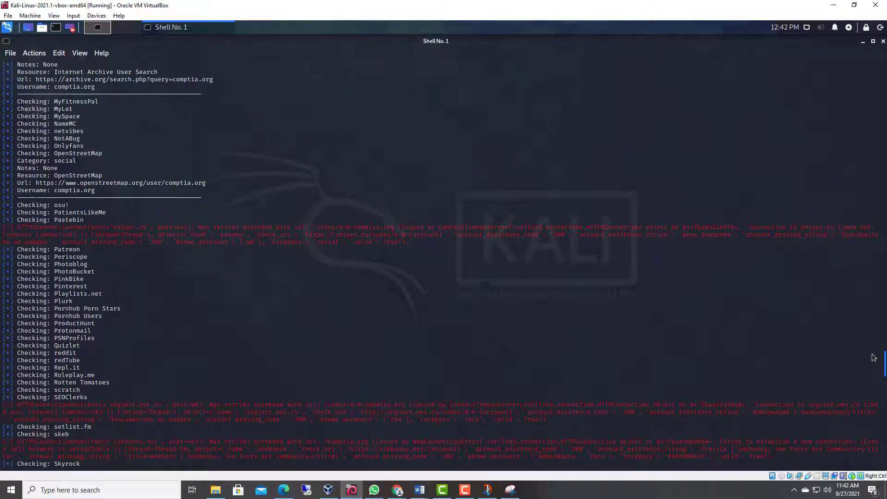
pyautogui.scroll(1, 873, 357)
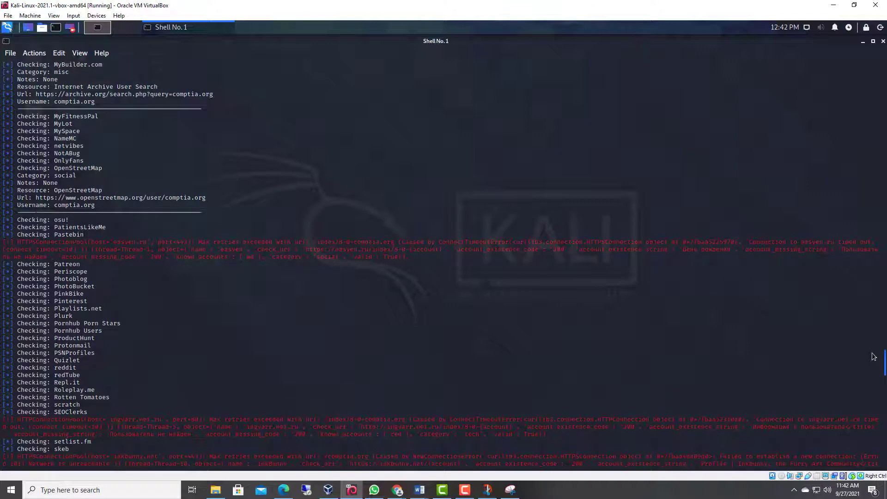
pyautogui.scroll(5, 873, 355)
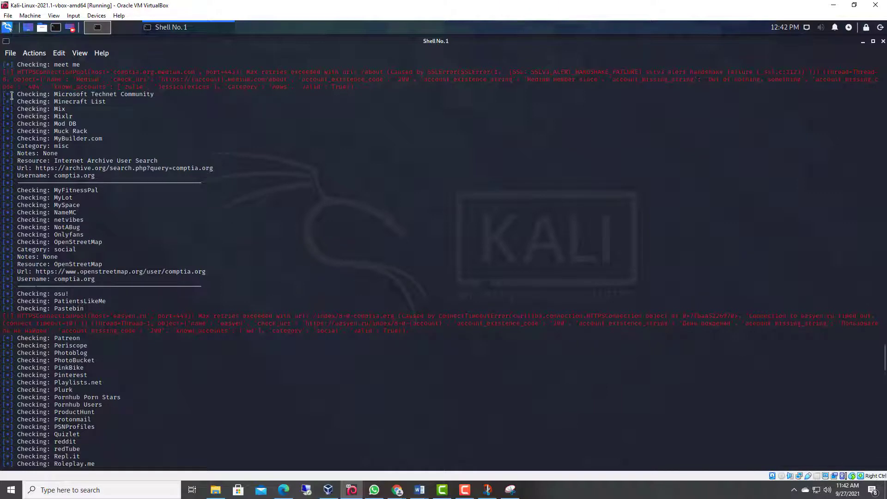
pyautogui.moveTo(9, 95); pyautogui.dragTo(207, 169)
pyautogui.click(221, 234)
pyautogui.moveTo(885, 359); pyautogui.dragTo(884, 353)
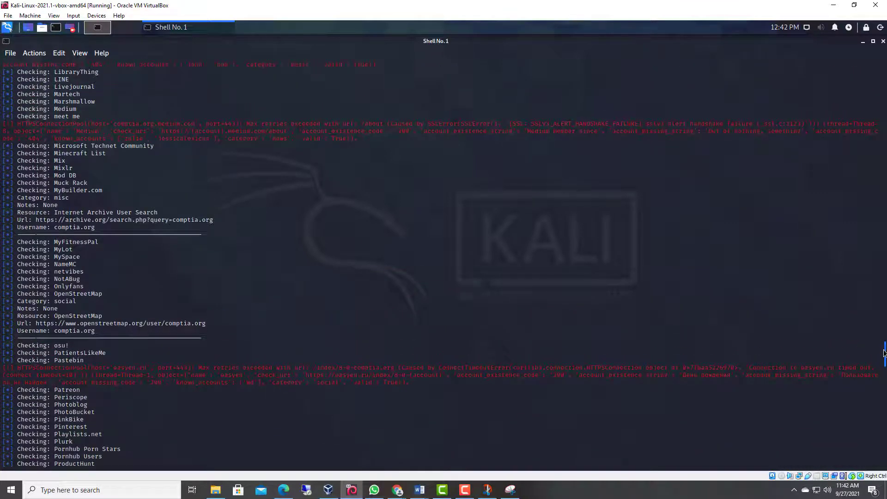
pyautogui.moveTo(885, 350)
pyautogui.mouseDown()
pyautogui.moveTo(884, 300)
pyautogui.moveTo(884, 356)
pyautogui.mouseUp()
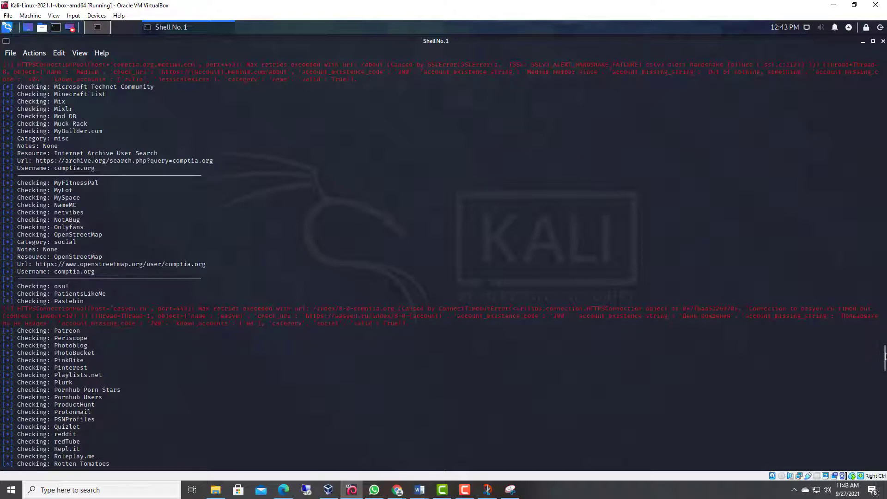
pyautogui.moveTo(885, 356); pyautogui.dragTo(884, 413)
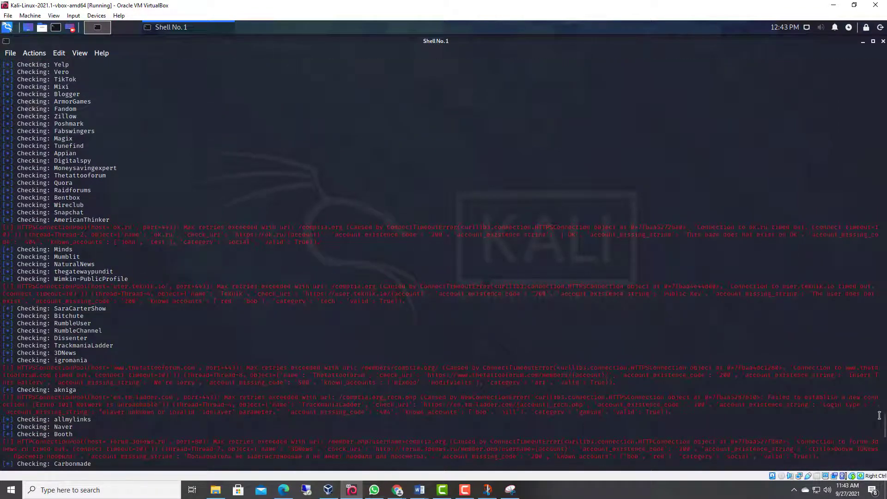
# Step: Review the profiler output from the start of the run to its summary, highlighting the blocks with the archive.org and openstreetmap.org URLs
pyautogui.moveTo(884, 423); pyautogui.dragTo(865, 265)
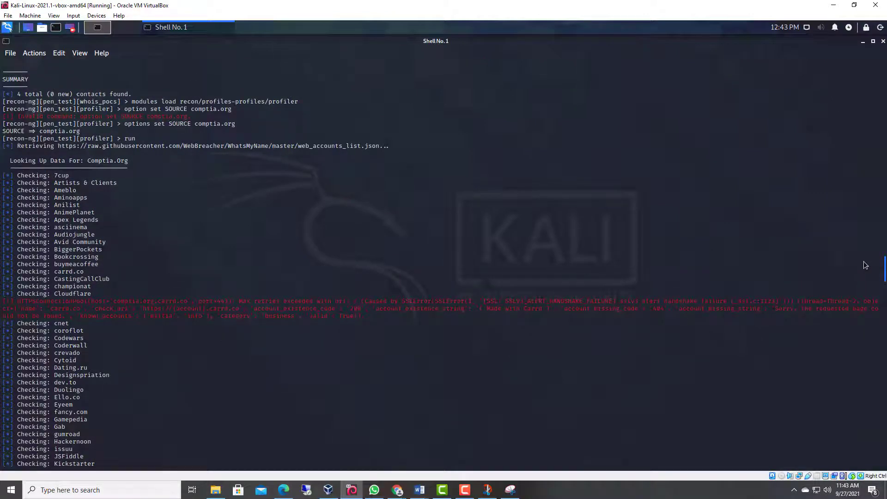
pyautogui.scroll(-15, 866, 277)
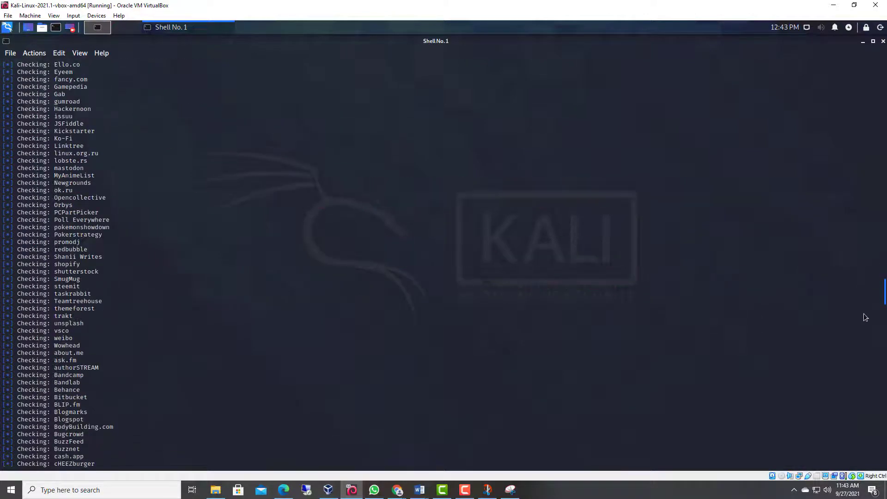
pyautogui.scroll(-20, 866, 318)
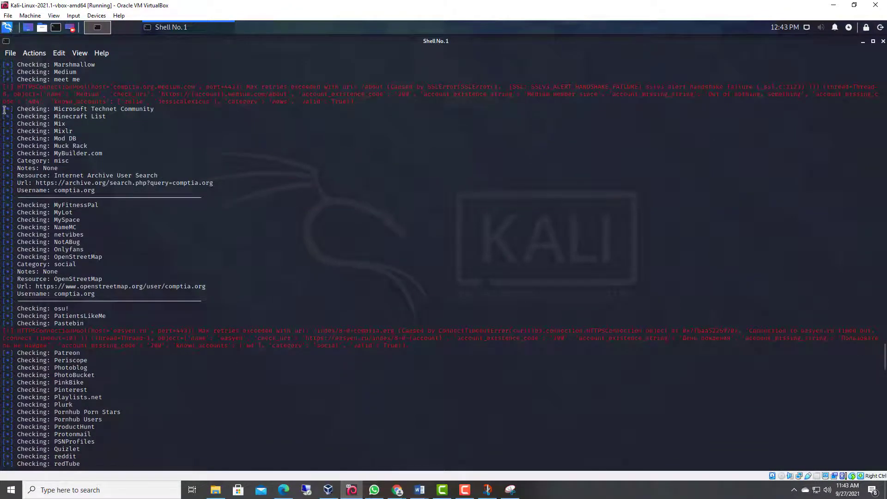
pyautogui.moveTo(5, 110); pyautogui.dragTo(209, 190)
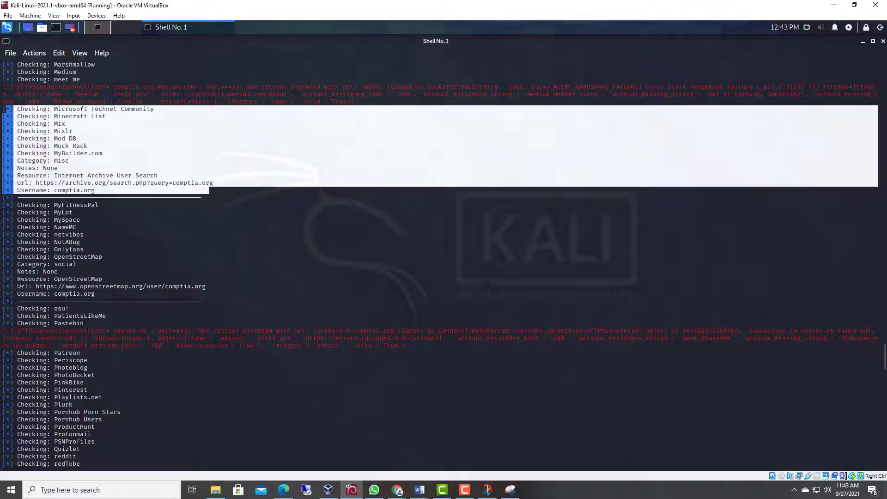
pyautogui.moveTo(21, 205); pyautogui.dragTo(223, 287)
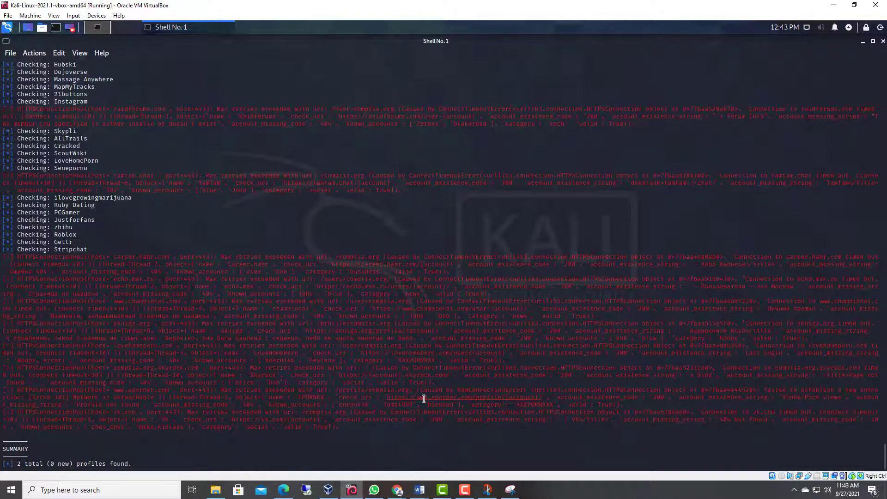
# Step: Bring up the first page of the OSINT lab document in Word, then switch to Camtasia
pyautogui.click(419, 490)
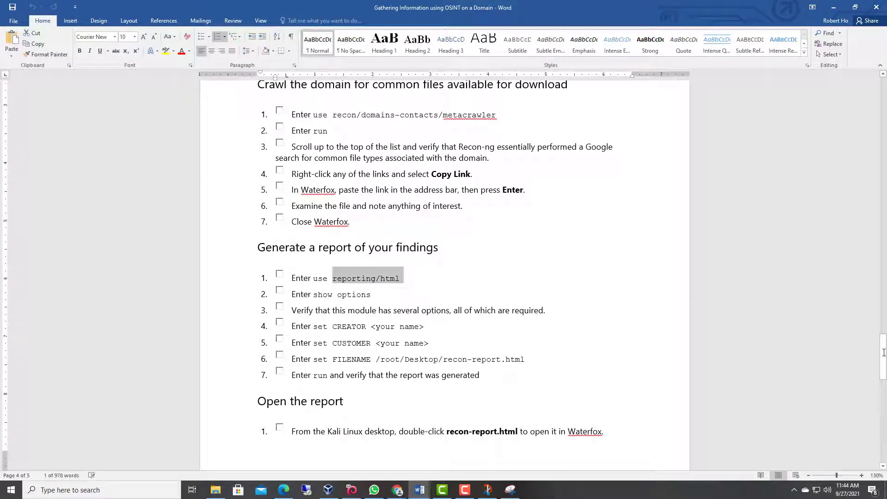
pyautogui.moveTo(883, 354); pyautogui.dragTo(880, 79)
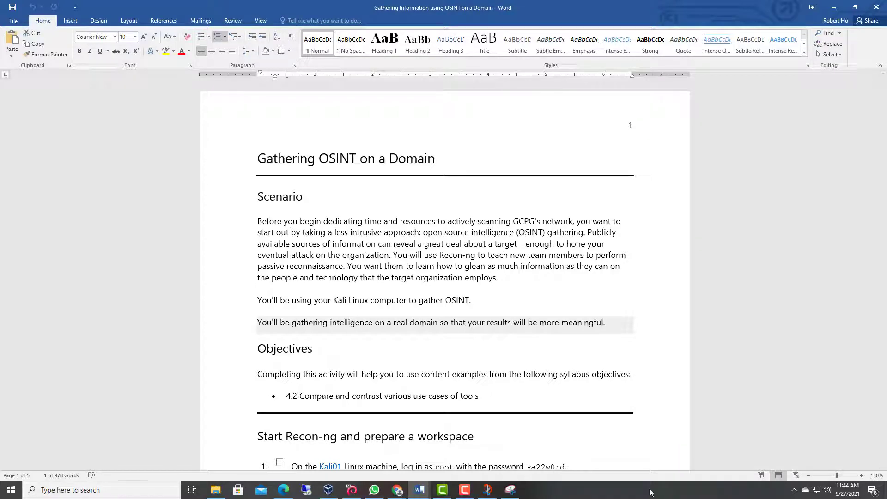
pyautogui.moveTo(481, 489)
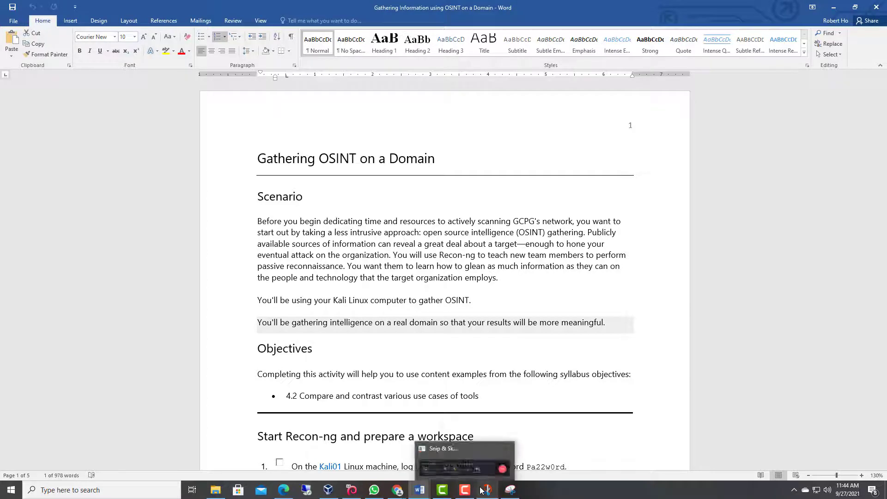
pyautogui.click(443, 490)
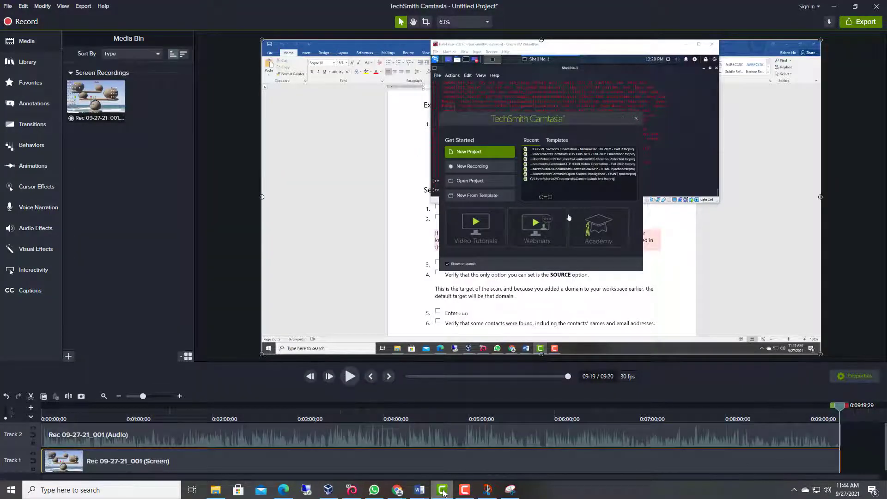